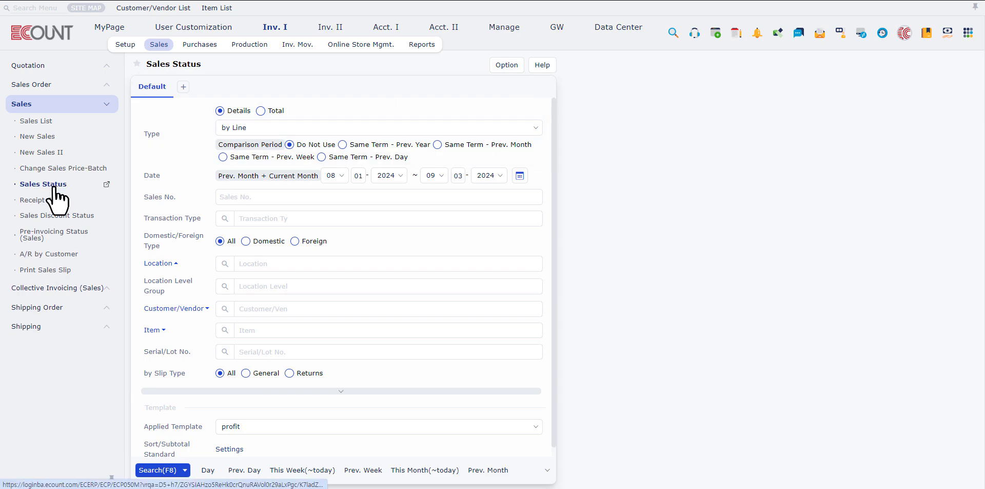
left_click(521, 66)
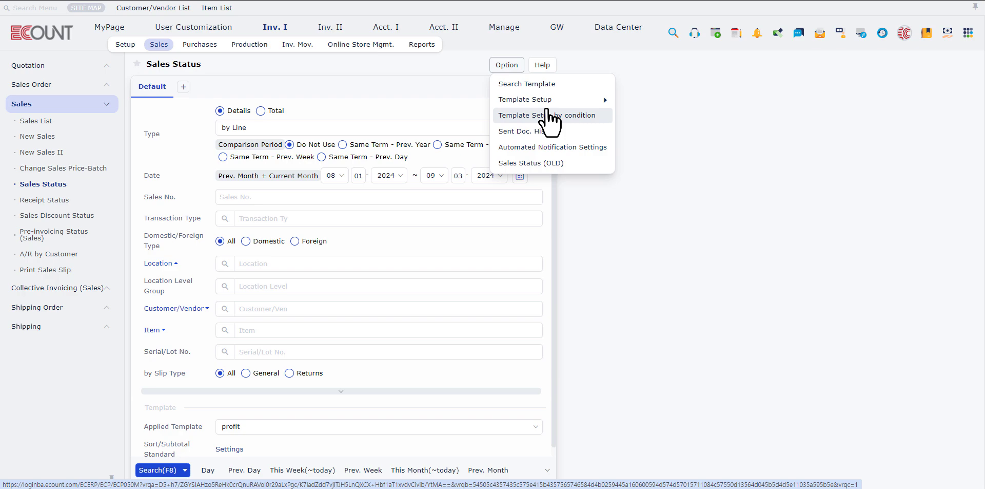
mouse_move(554, 100)
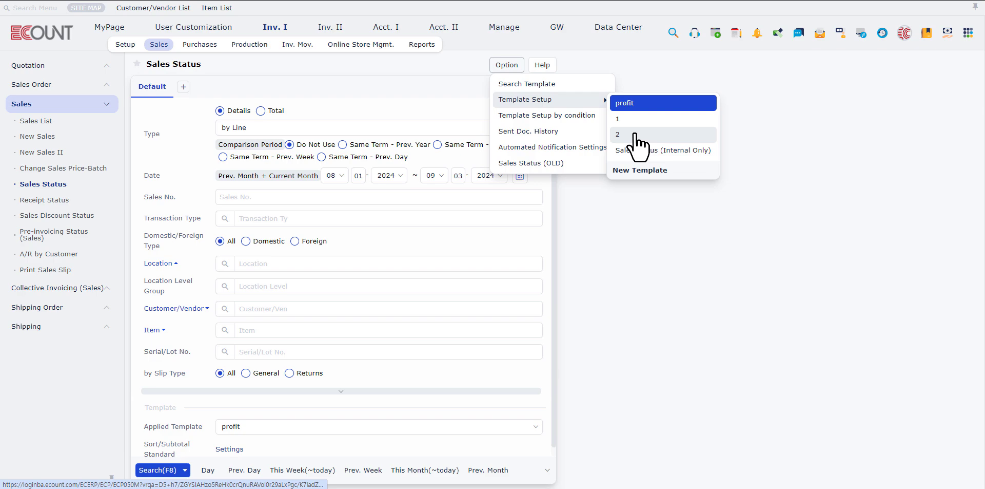
left_click(647, 170)
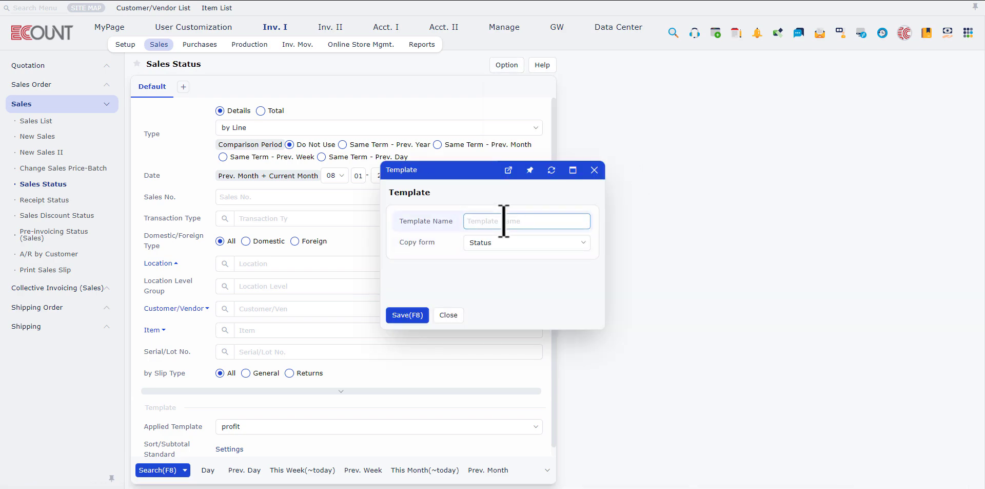
left_click(519, 242)
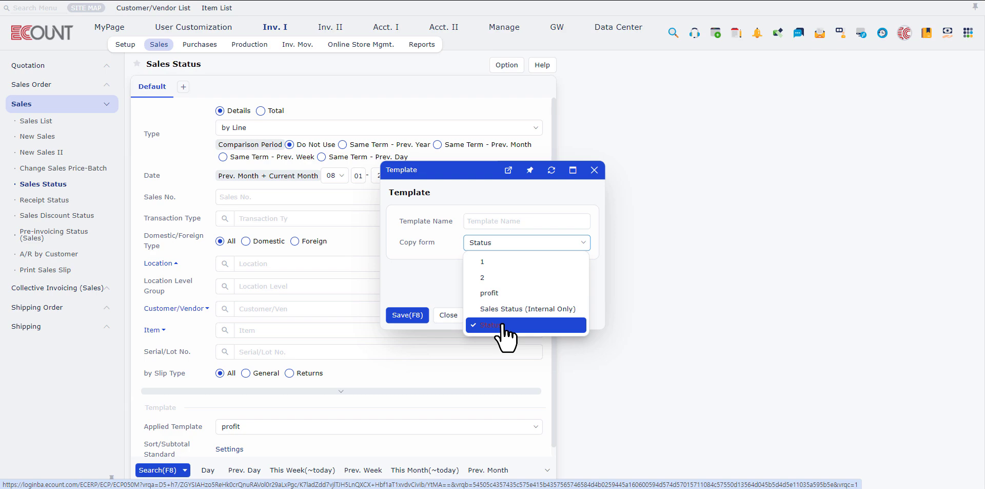
left_click(450, 316)
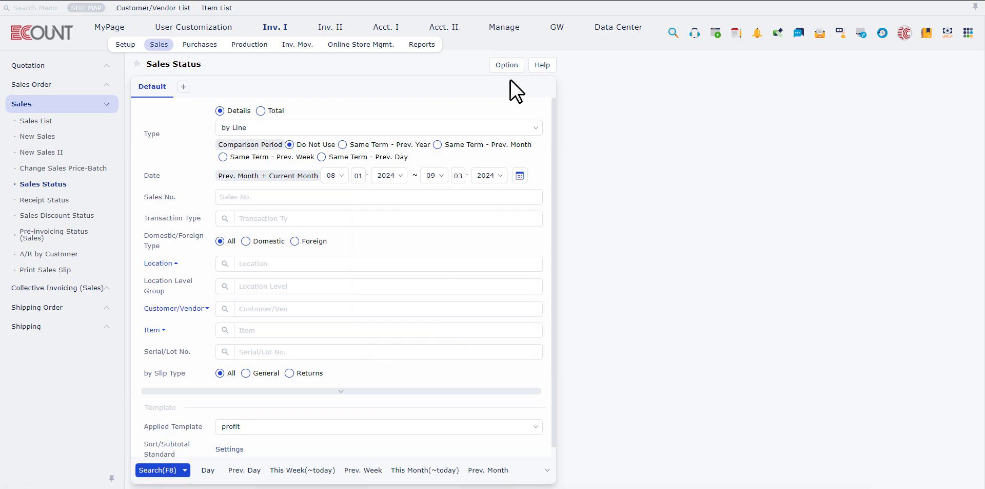
Open the Sales Status template named profit for editing in Template Setup.
left_click(509, 71)
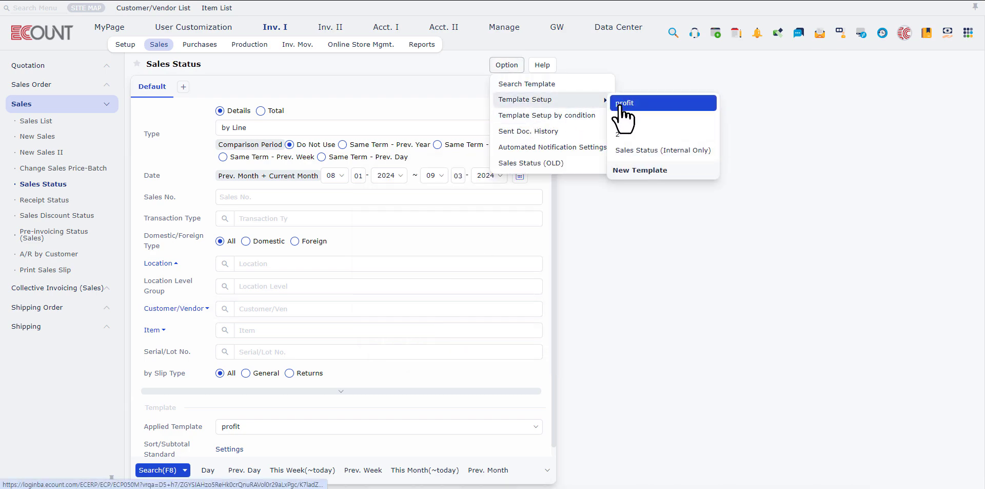
left_click(623, 104)
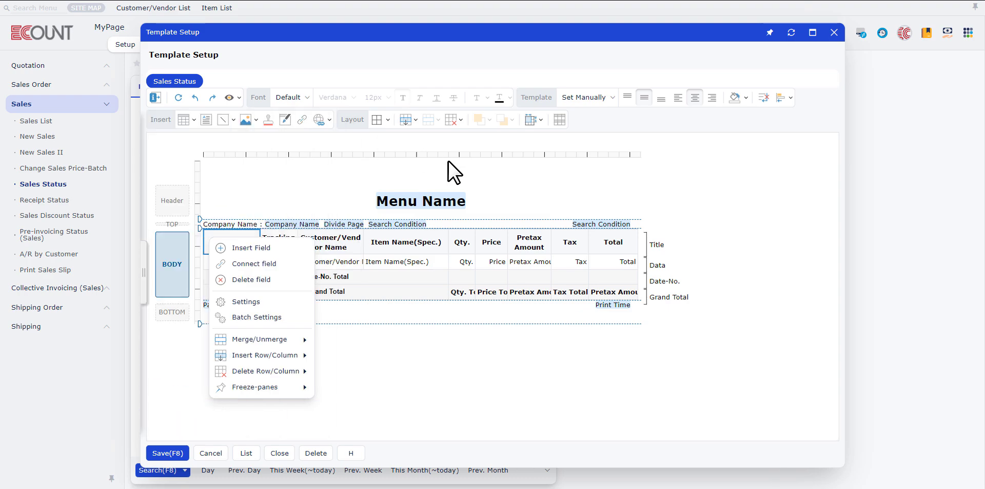
left_click(405, 377)
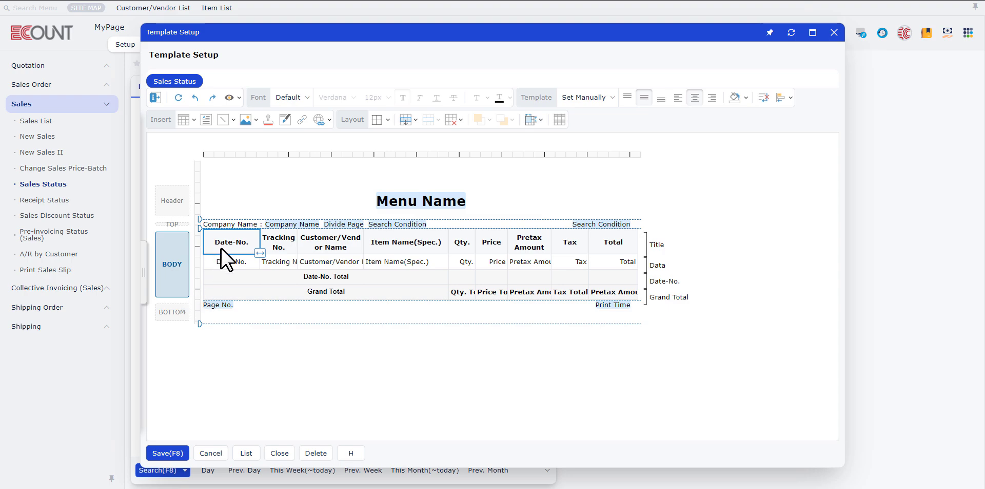
right_click(398, 239)
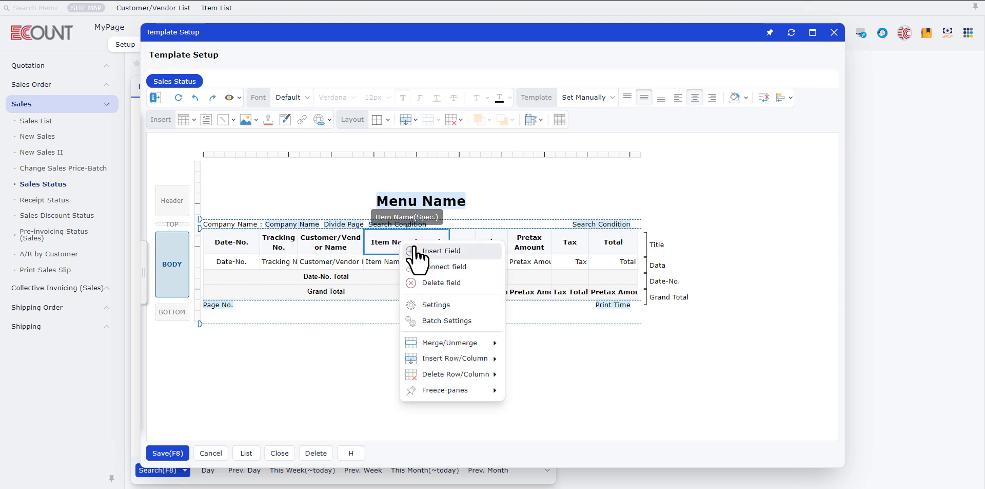
left_click(465, 252)
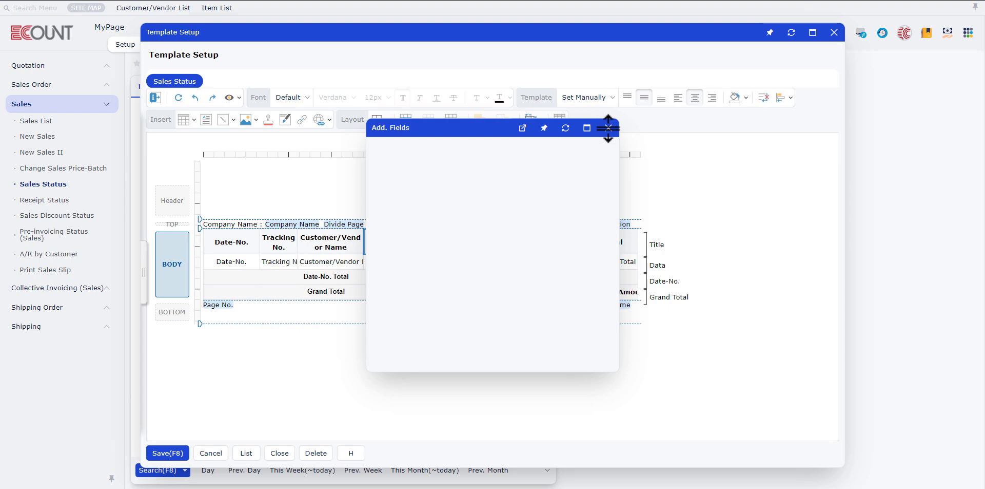
left_click(608, 128)
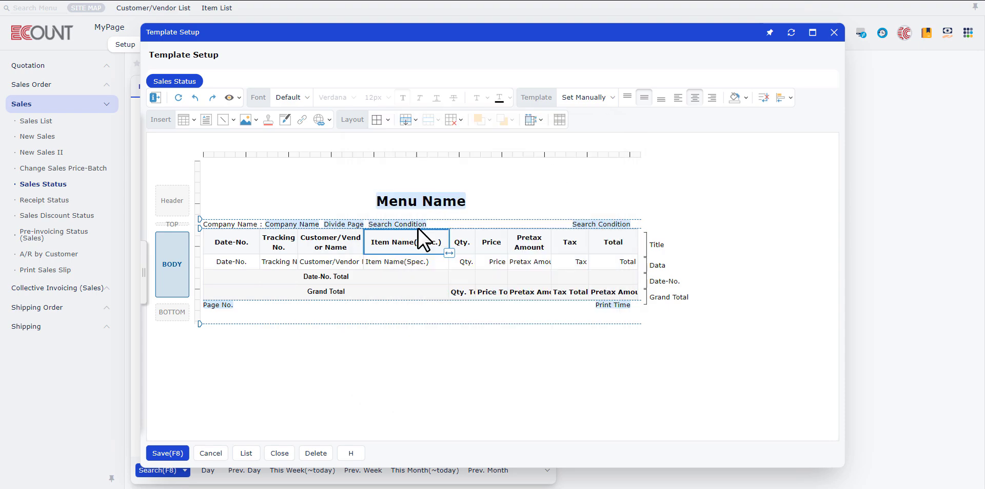
Search the additional fields for price and insert the item's Purchase Price field after the Item Name(Spec.) column.
right_click(407, 235)
left_click(460, 247)
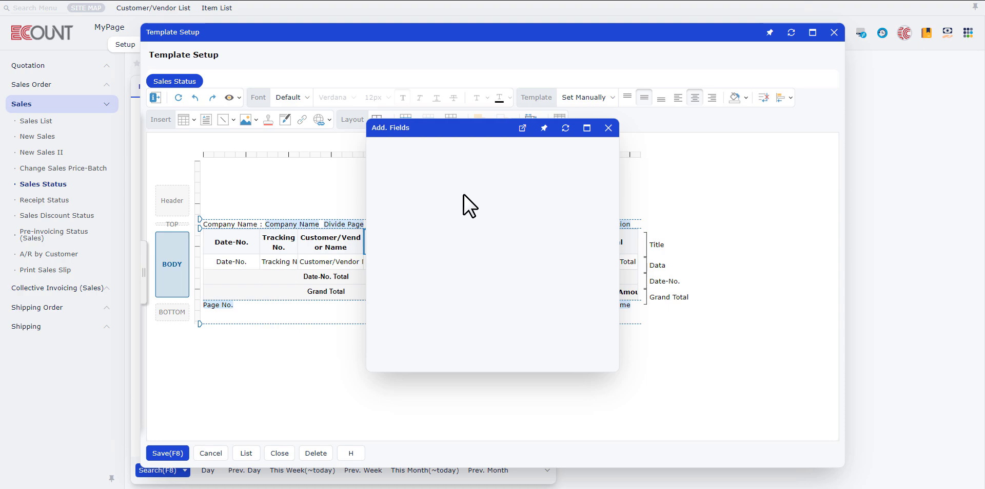
scroll(480, 254, "down", 5)
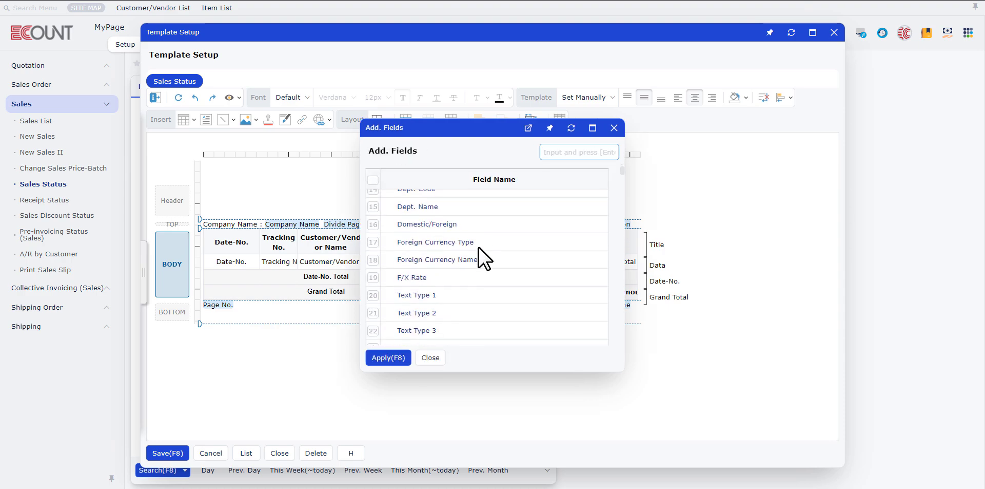
scroll(478, 247, "down", 6)
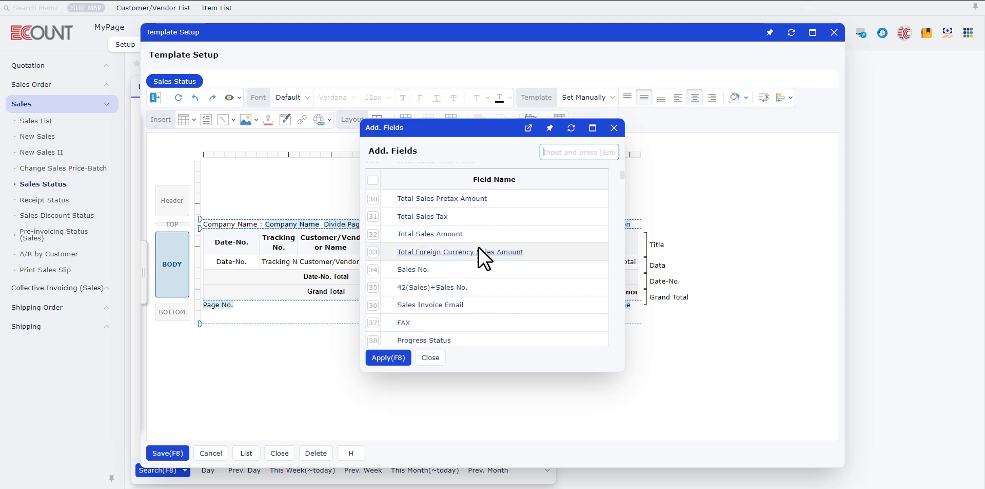
scroll(475, 275, "up", 4)
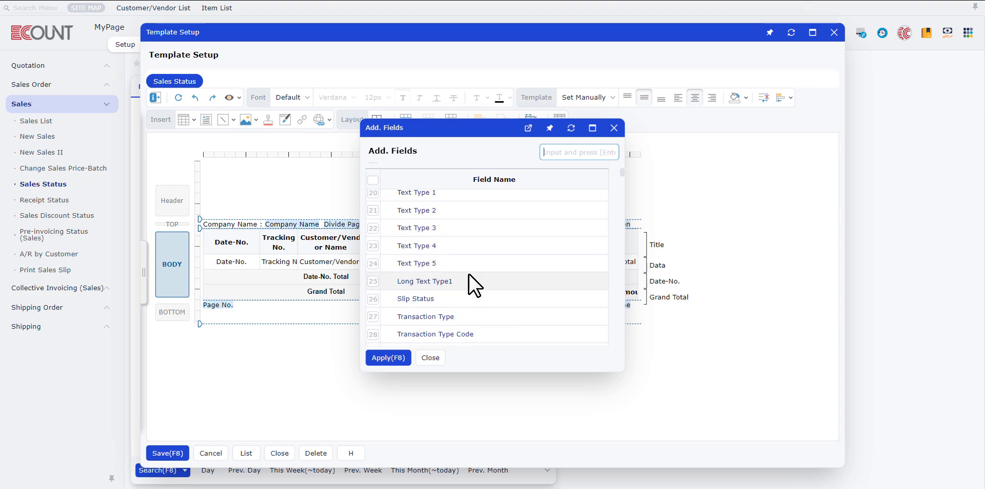
type("price")
key("Return")
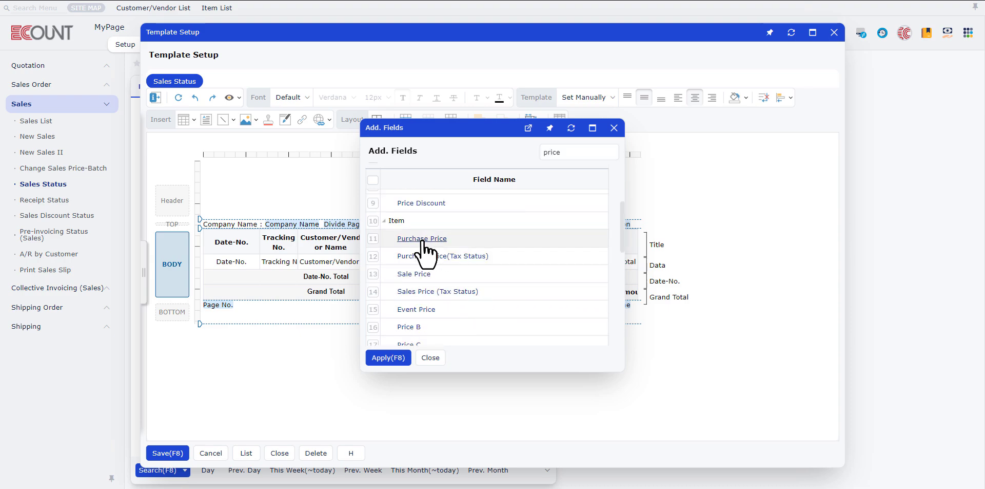
double_click(421, 243)
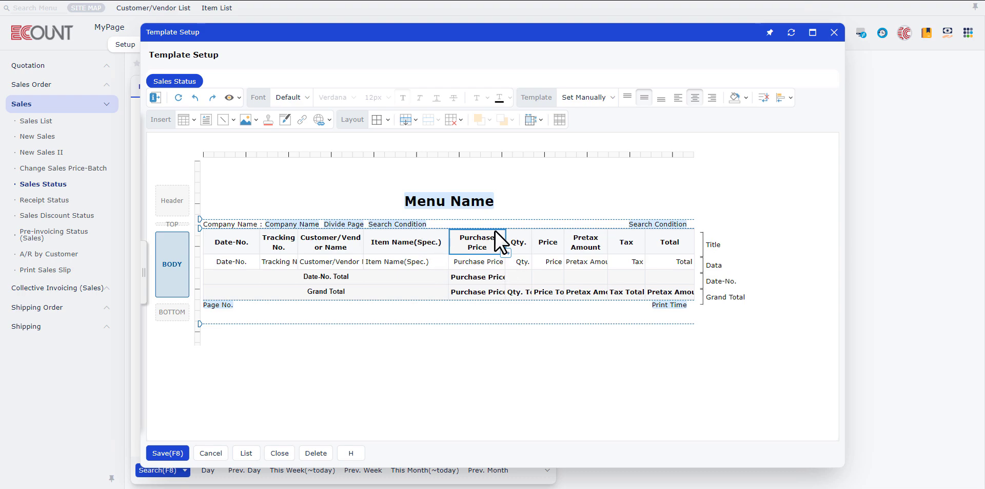
Delete the Tracking No. column from the template's body table.
right_click(242, 239)
right_click(278, 235)
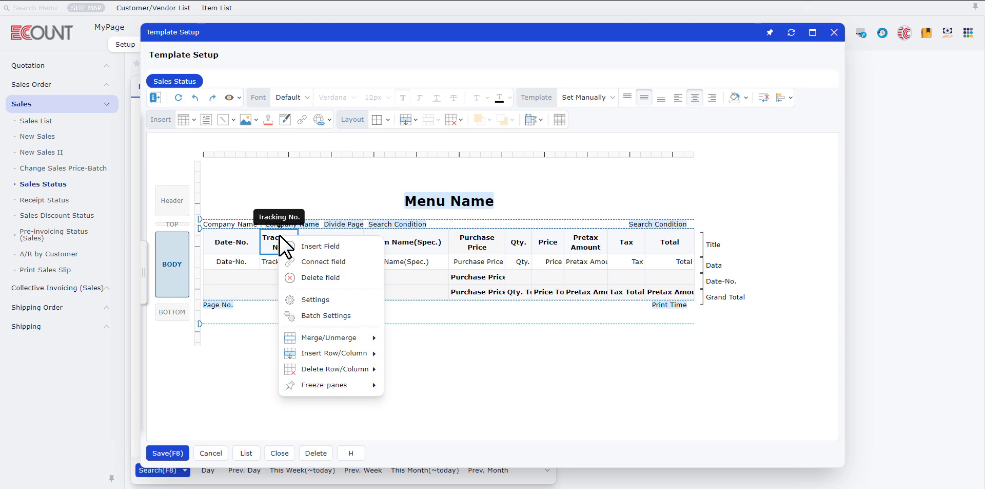
mouse_move(354, 370)
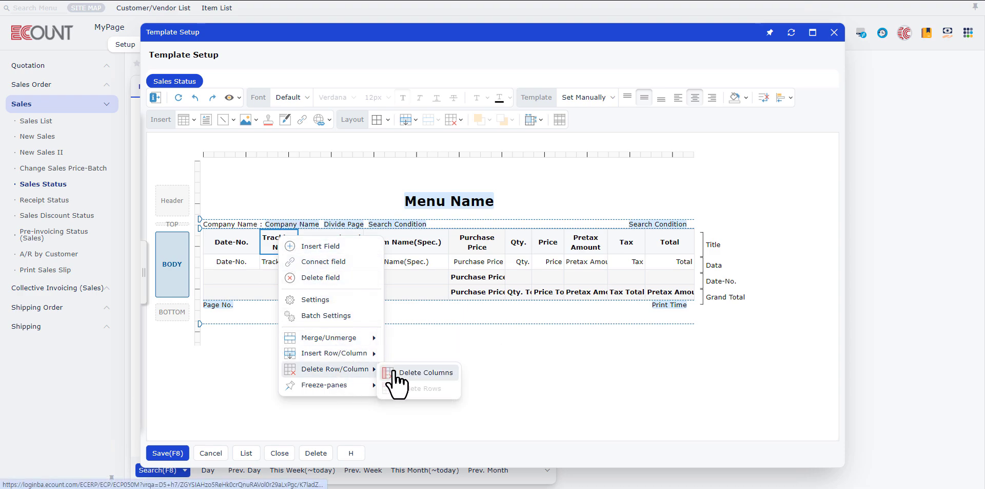
left_click(410, 373)
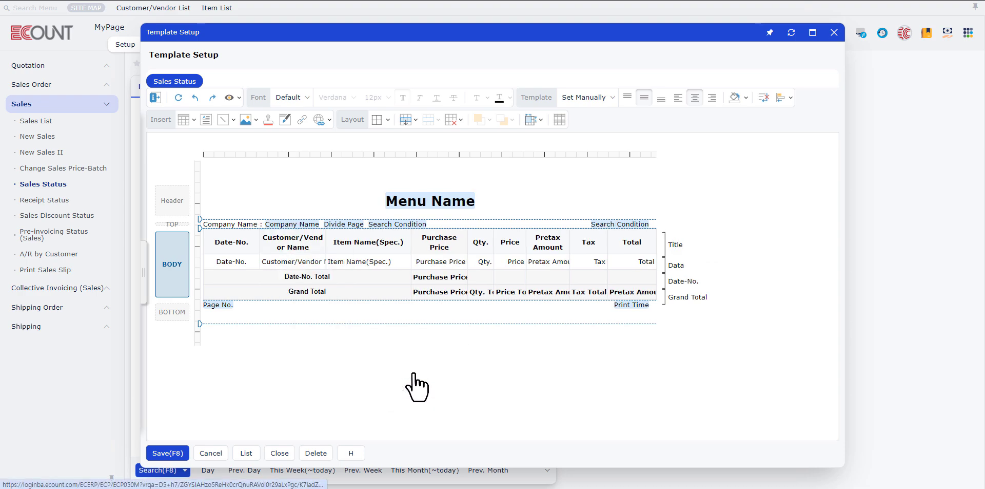
Insert the Customize(numeric type)1 field as a new column after Purchase Price.
left_click(429, 241)
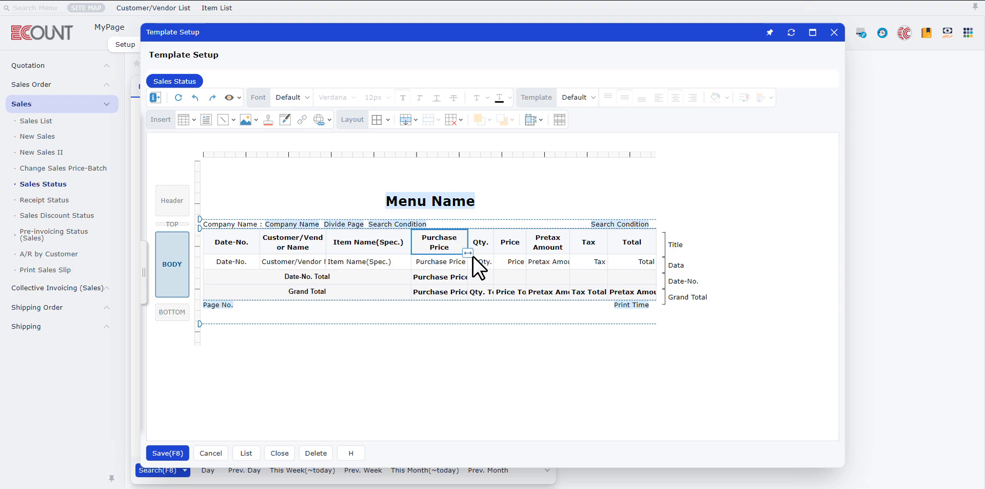
mouse_move(467, 254)
left_mouse_down()
mouse_move(343, 246)
mouse_move(437, 257)
mouse_move(452, 249)
left_mouse_up()
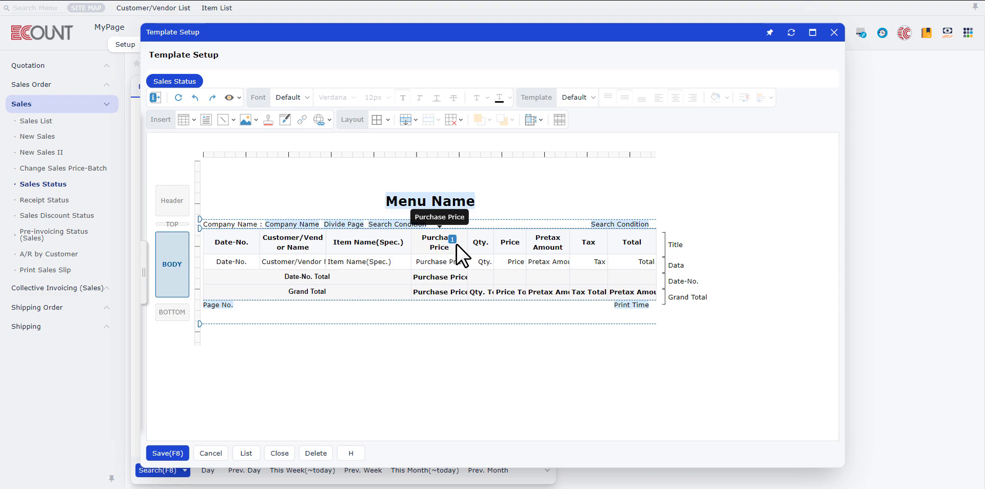
right_click(429, 243)
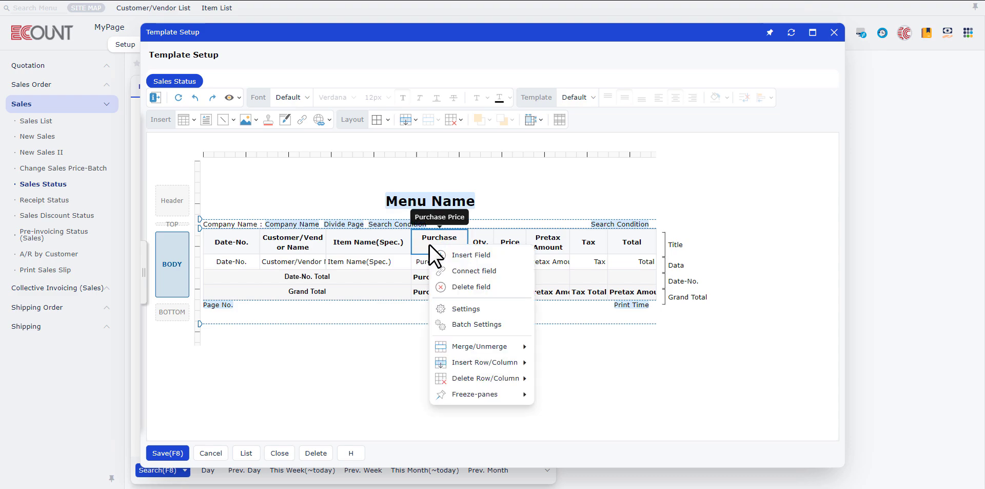
left_click(456, 256)
scroll(504, 253, "down", 1)
scroll(504, 254, "up", 2)
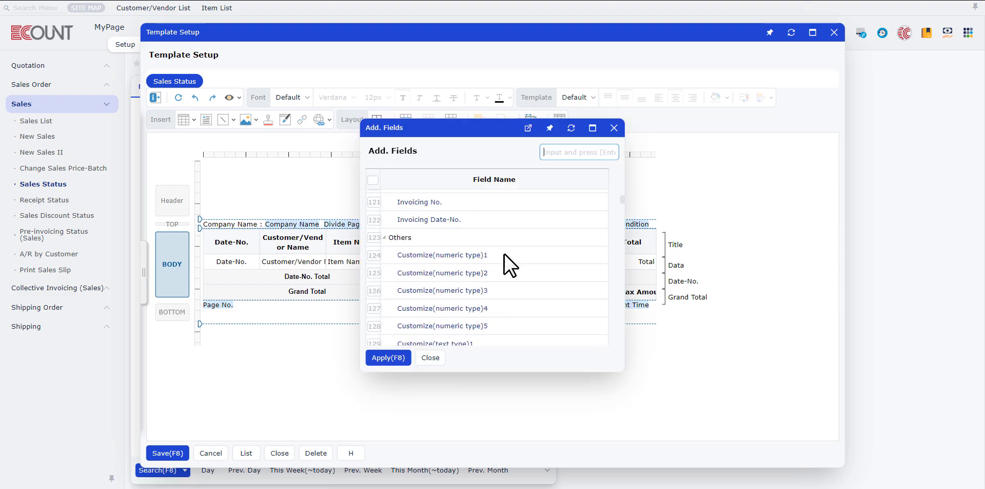
double_click(455, 256)
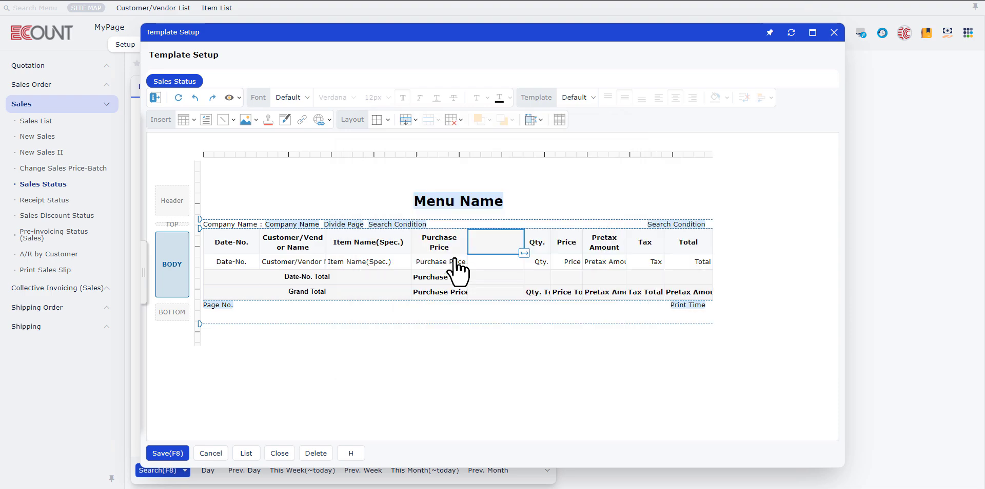
Open the formula settings of the Customize(numeric type)1 column and start its formula with Price(Sales) followed by a subtraction operator.
right_click(486, 242)
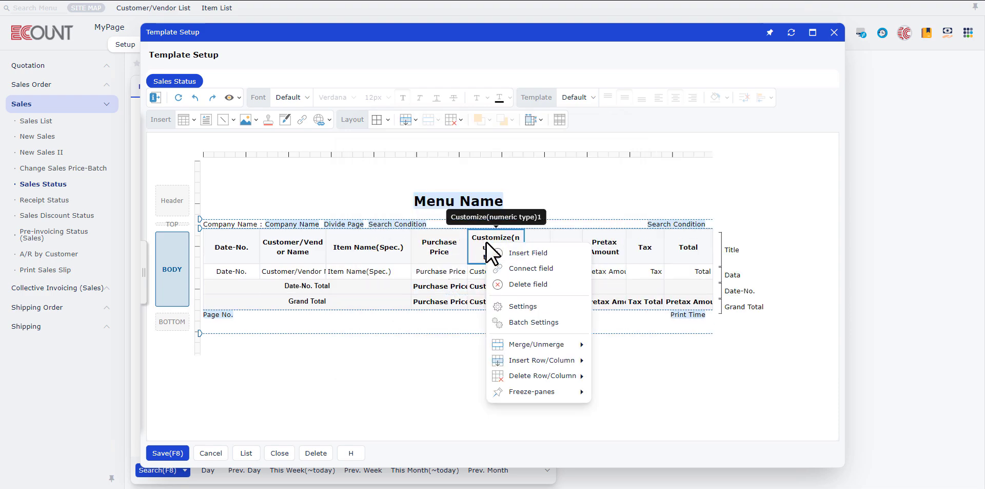
left_click(534, 307)
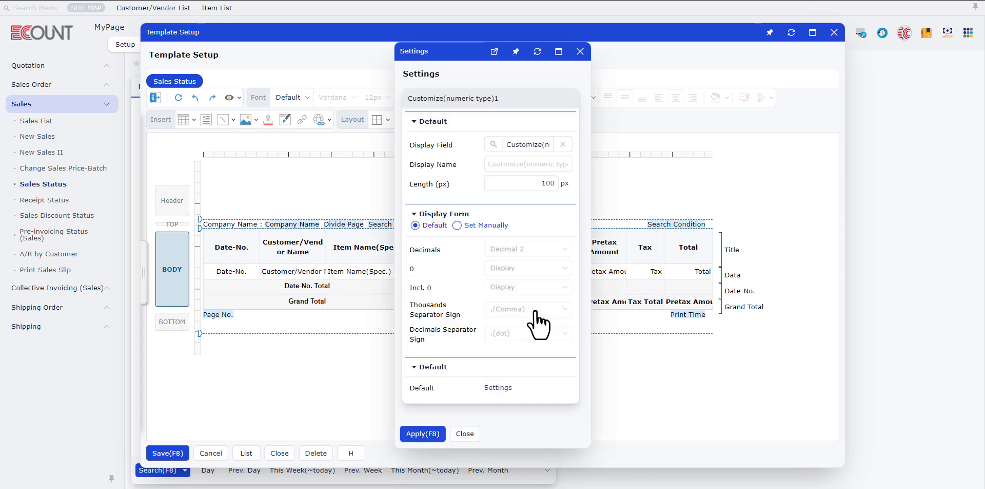
left_click(498, 387)
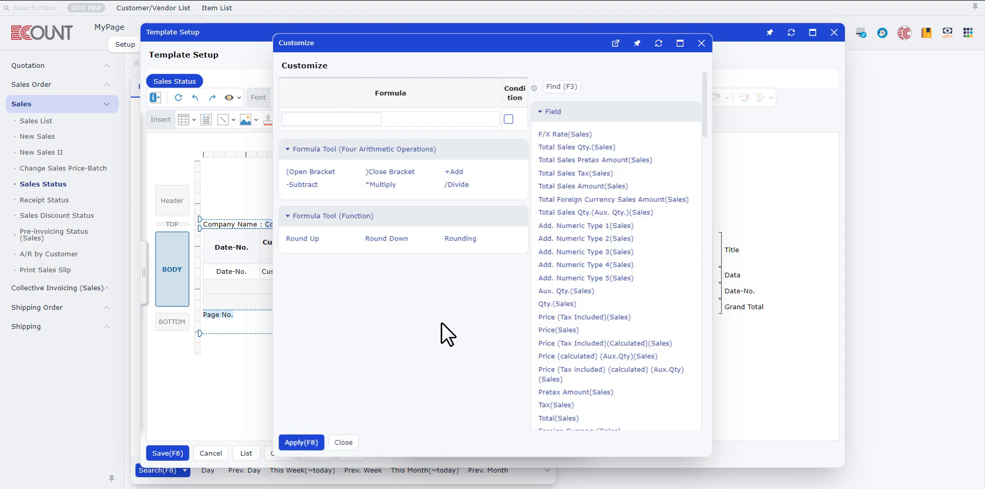
scroll(585, 251, "down", 1)
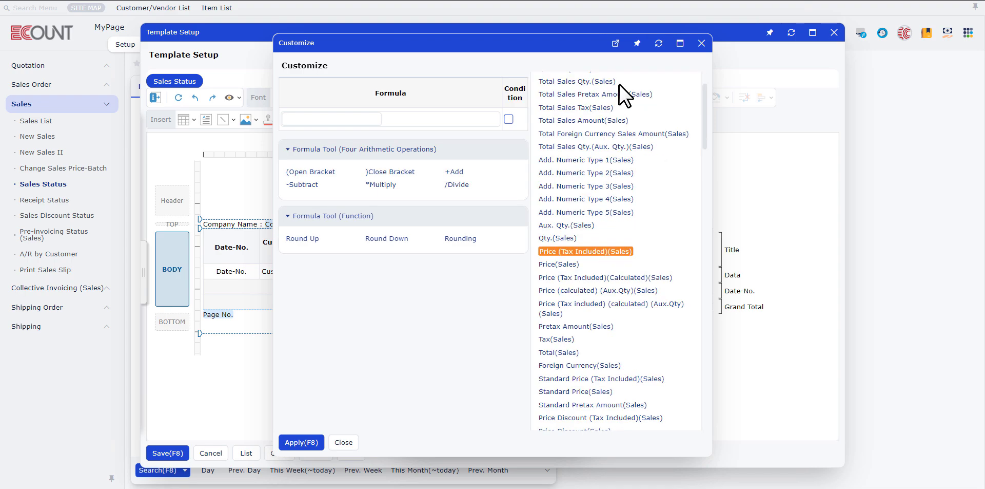
left_click(559, 266)
left_click(302, 185)
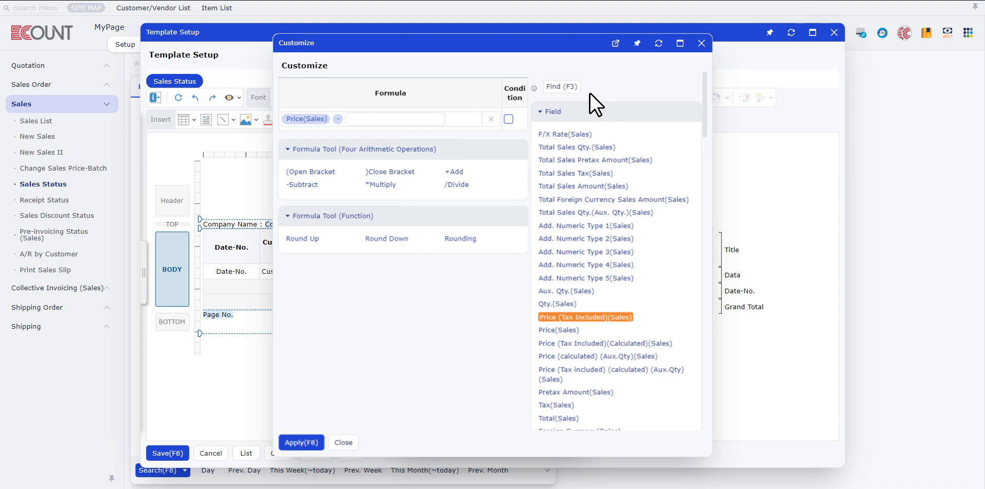
Find the purchase price field, add Purchase Price(Item) as the subtracted term, and apply the formula.
left_click(565, 88)
type("p")
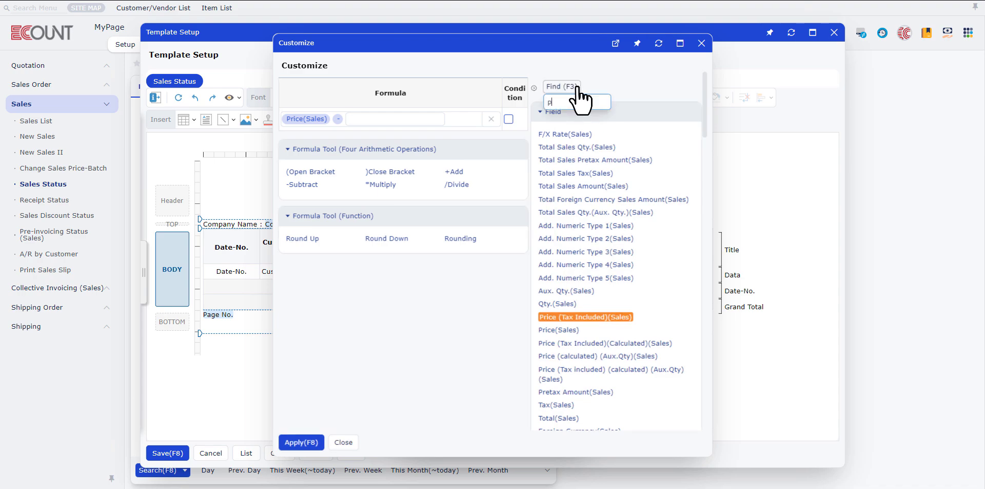
type("urcha")
key("Return")
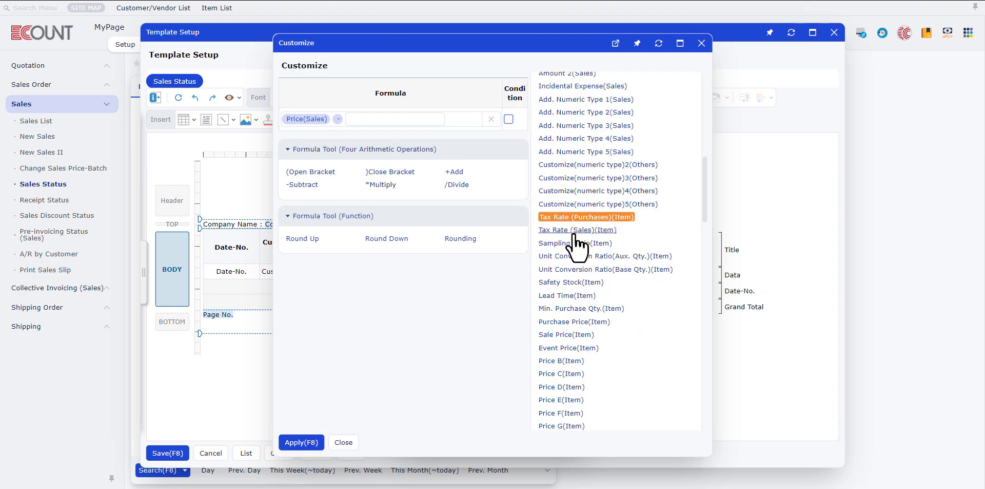
scroll(574, 301, "down", 1)
left_click(574, 288)
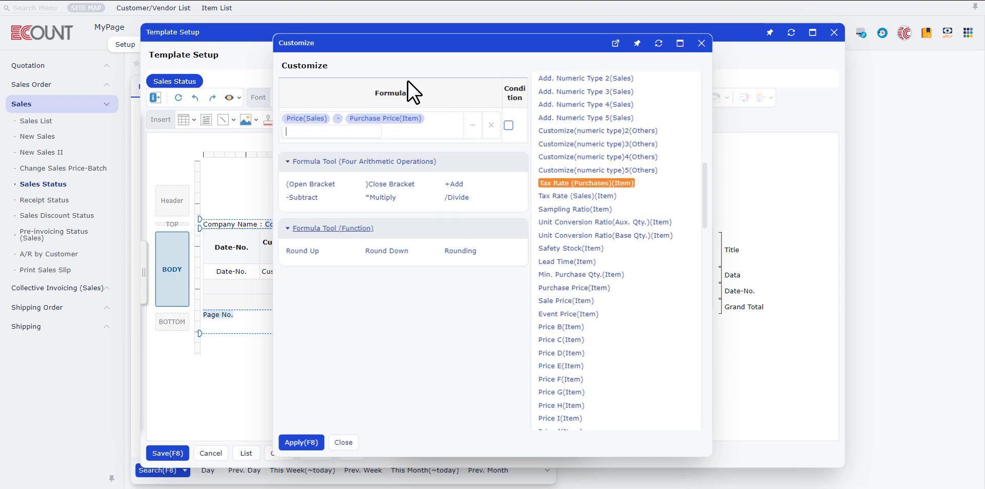
scroll(621, 239, "up", 1)
scroll(621, 229, "up", 5)
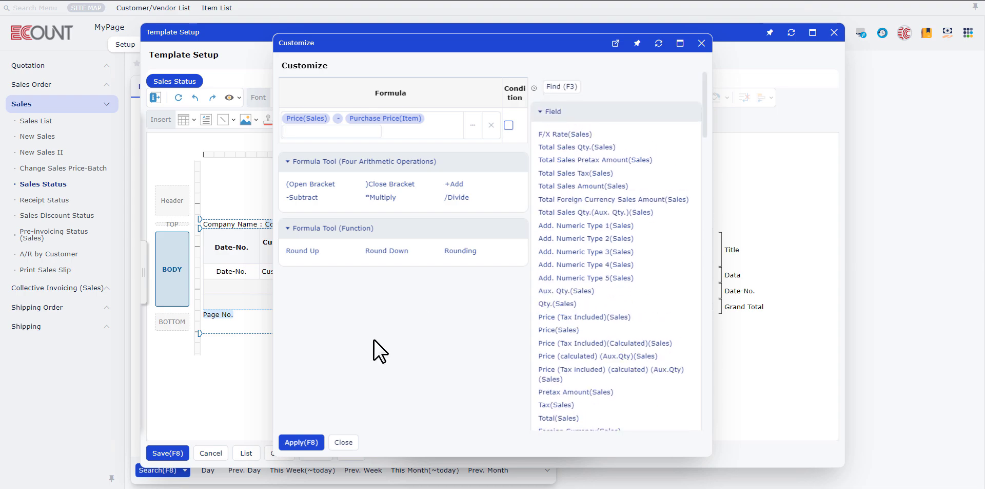
left_click(308, 443)
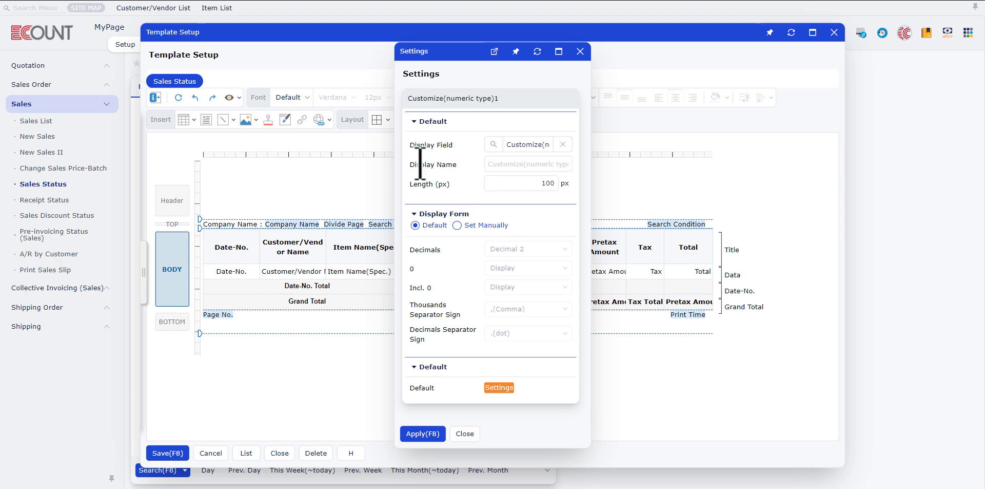
Examine the manual display form options for decimals and zero values in the Customize(numeric type)1 column's settings, and apply with the default form.
left_click(519, 160)
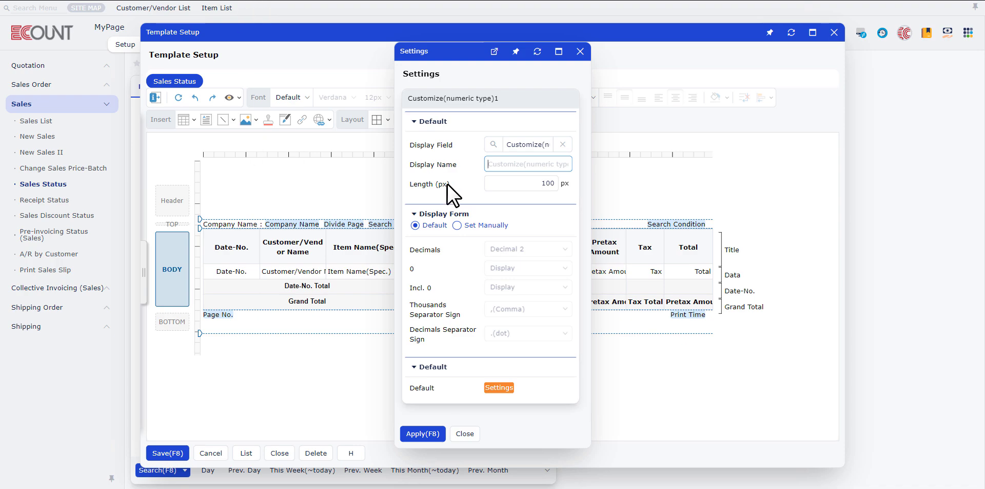
left_click(477, 221)
left_click(534, 250)
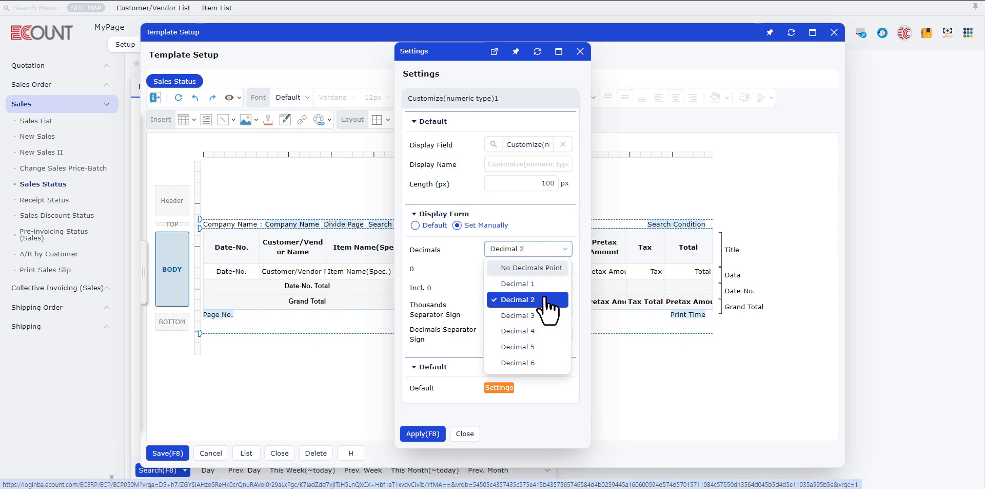
left_click(452, 303)
left_click(520, 269)
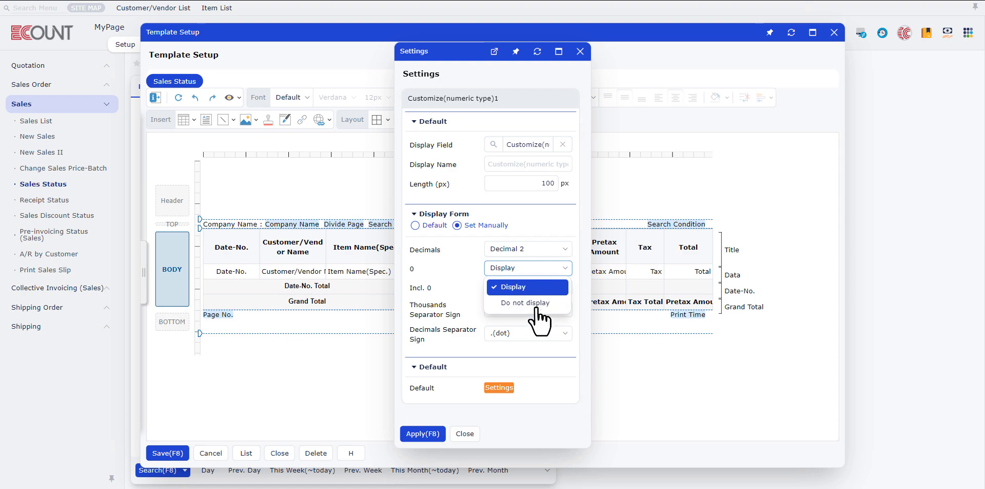
left_click(451, 272)
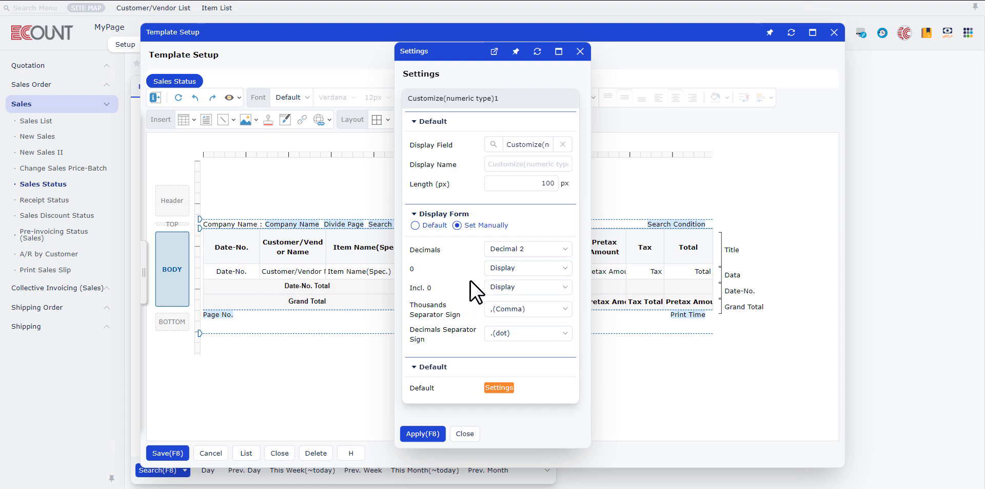
left_click(415, 225)
left_click(428, 434)
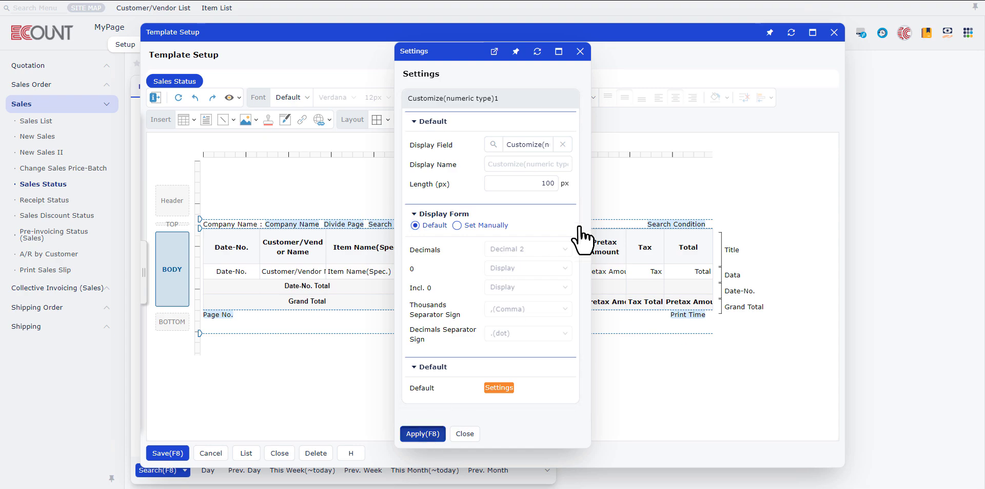
Set the display name of the Customize(numeric type)1 column to "data" and apply it.
right_click(503, 245)
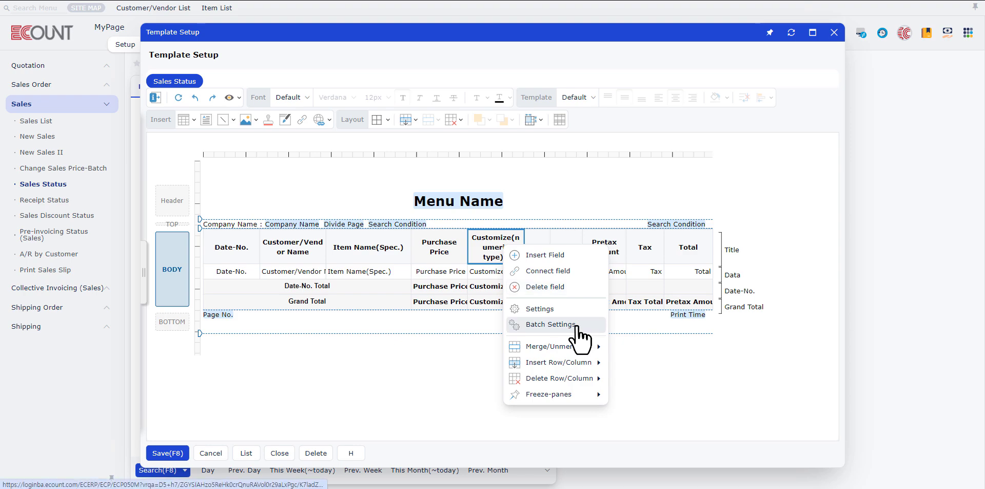
left_click(554, 308)
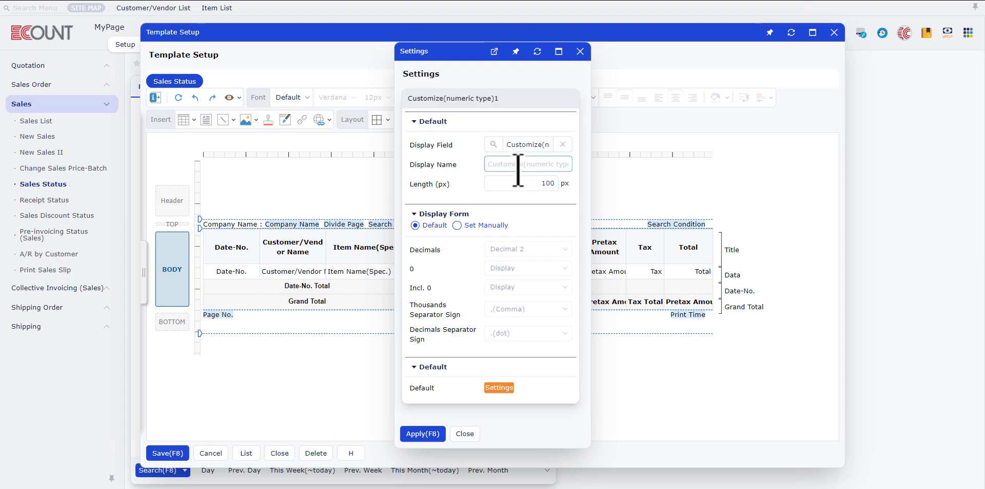
type("data")
left_click(423, 434)
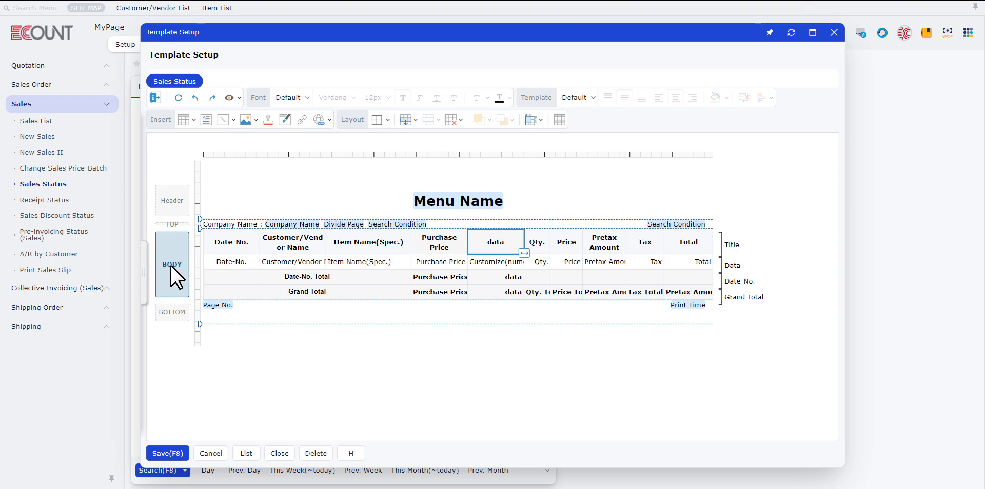
Review the template's exception authorization settings for authorization groups and individual users without changing them.
left_click(149, 269)
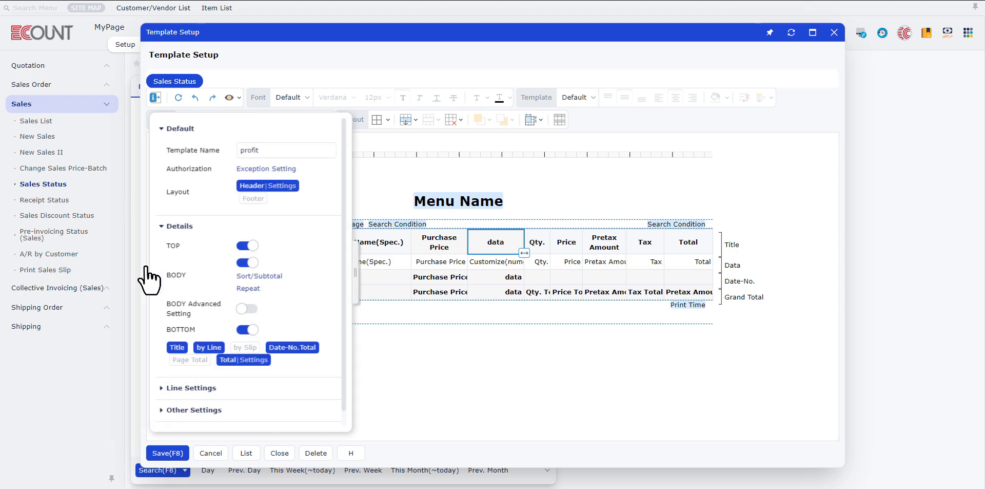
left_click(247, 170)
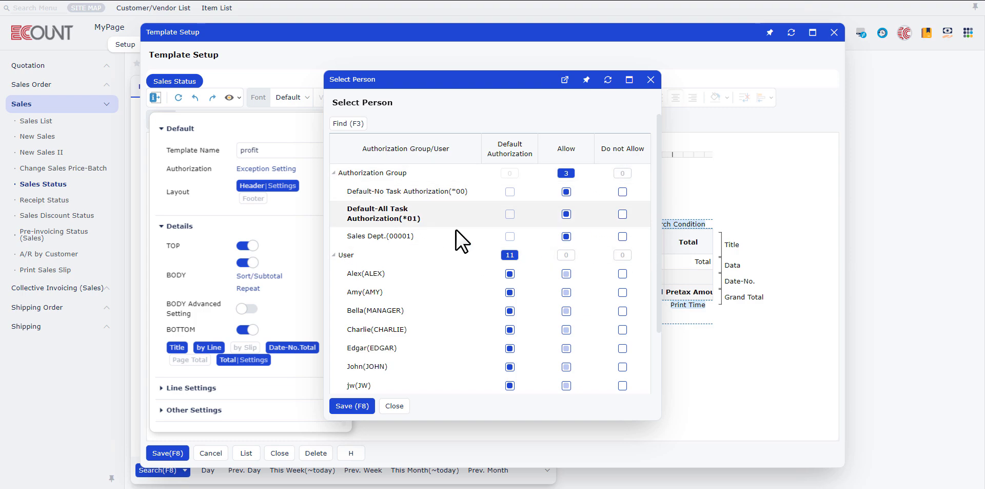
scroll(604, 315, "down", 1)
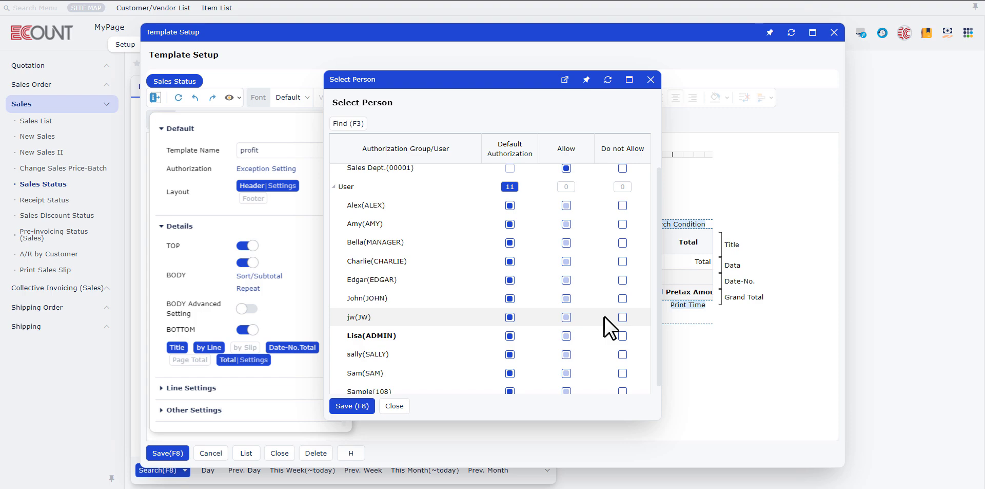
left_click(391, 406)
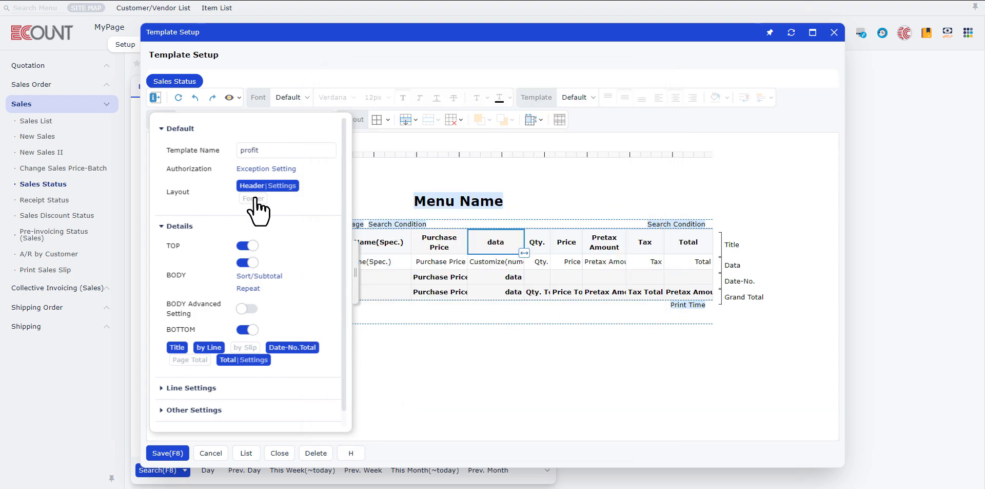
Examine the body's Sort/Subtotal settings and the fields available as the sort standard without changing them.
scroll(272, 216, "down", 1)
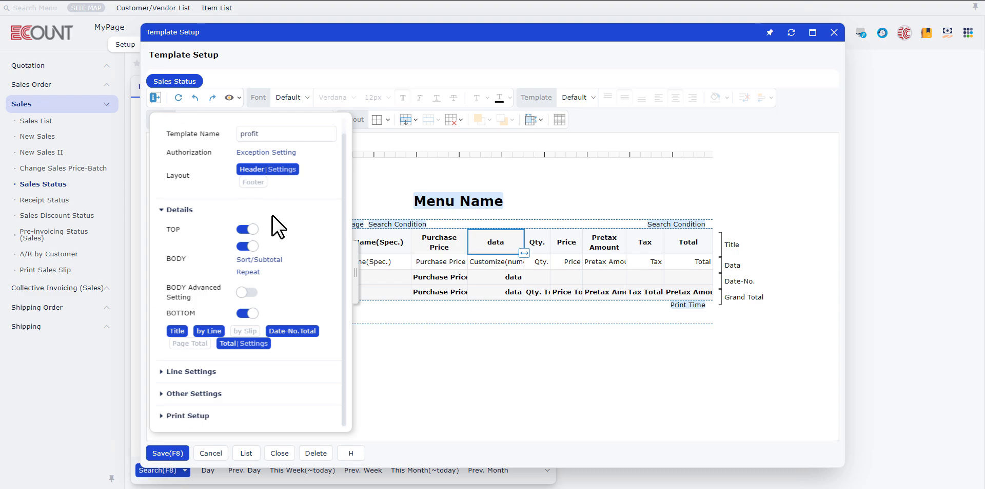
left_click(246, 245)
scroll(247, 256, "up", 1)
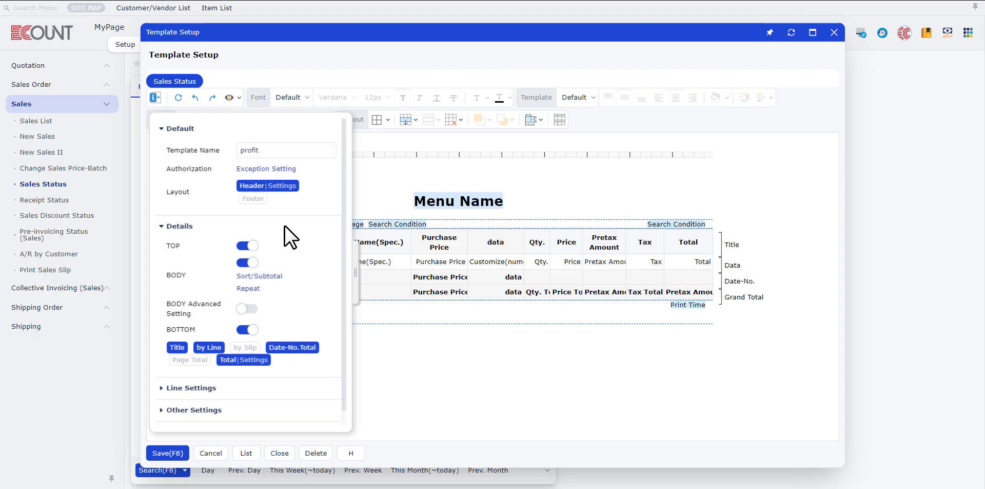
left_click(276, 282)
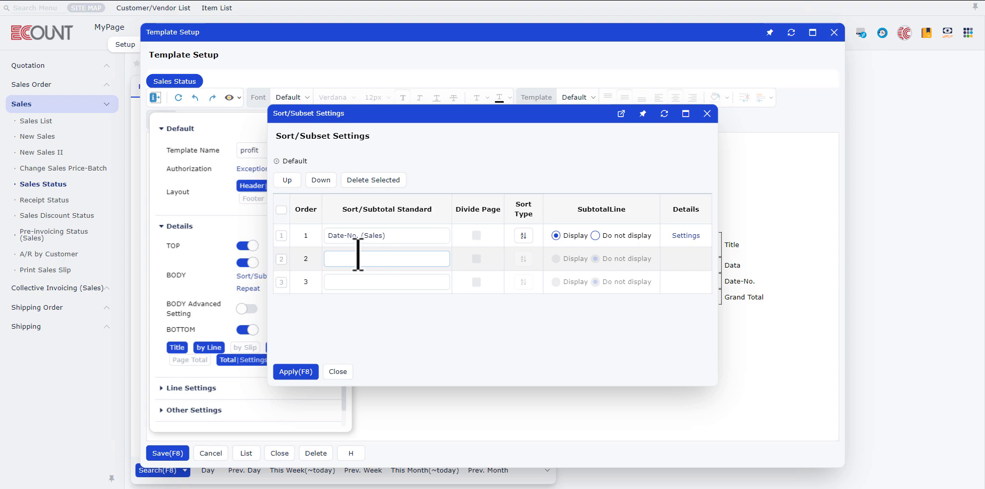
left_click(371, 235)
double_click(370, 235)
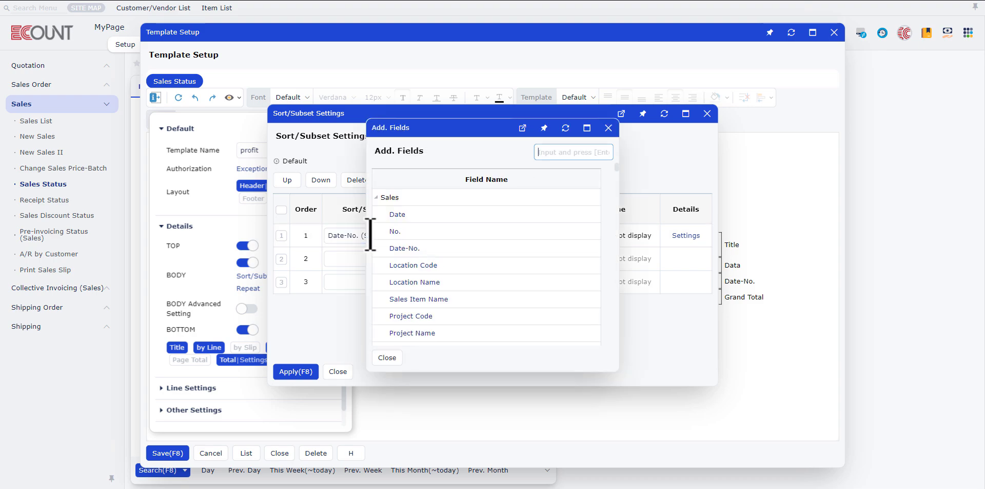
scroll(418, 241, "down", 3)
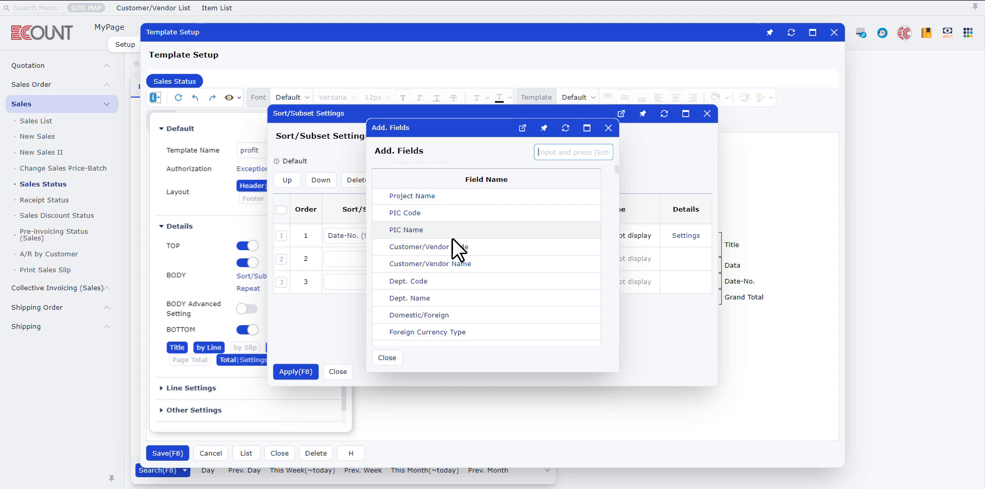
scroll(452, 241, "down", 3)
left_click(608, 127)
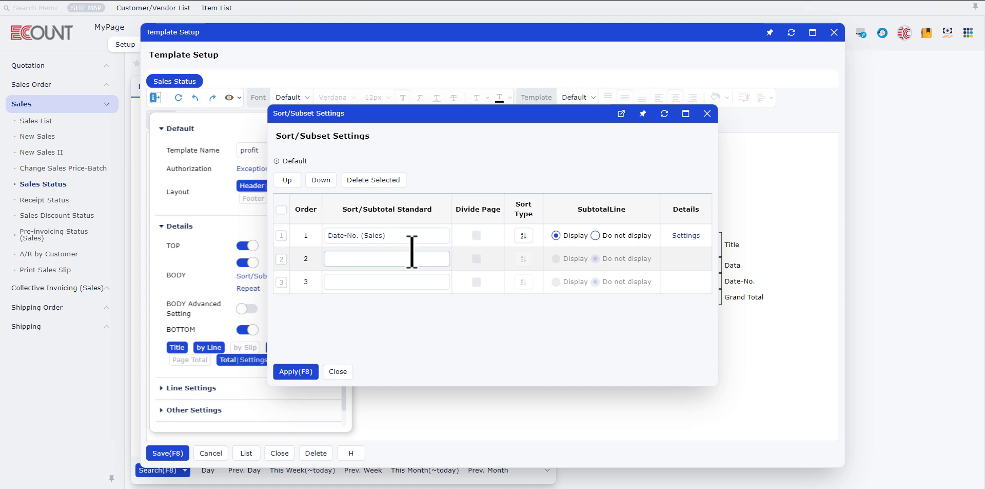
left_click(707, 114)
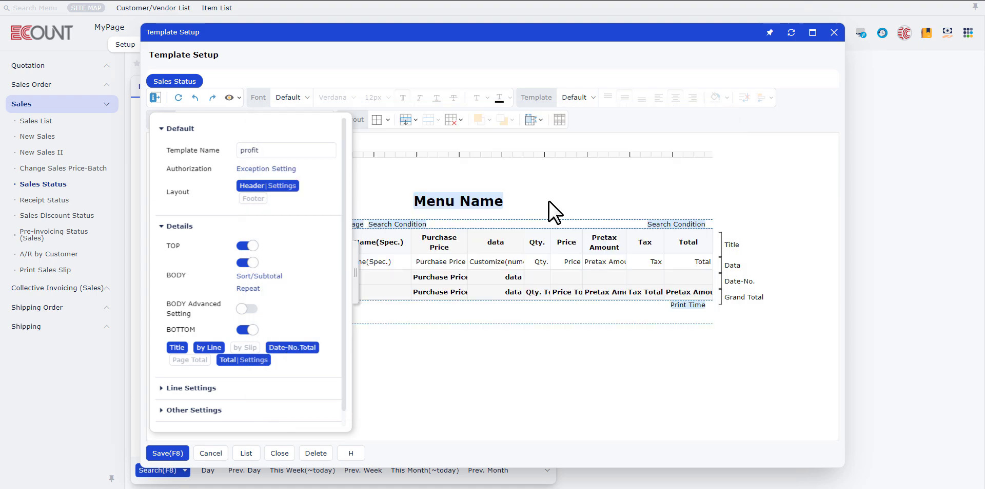
Try the BODY Advanced Setting with the merge options on the Item Name(Spec.) and Purchase Price title cells, and turn the setting back off.
scroll(251, 282, "down", 1)
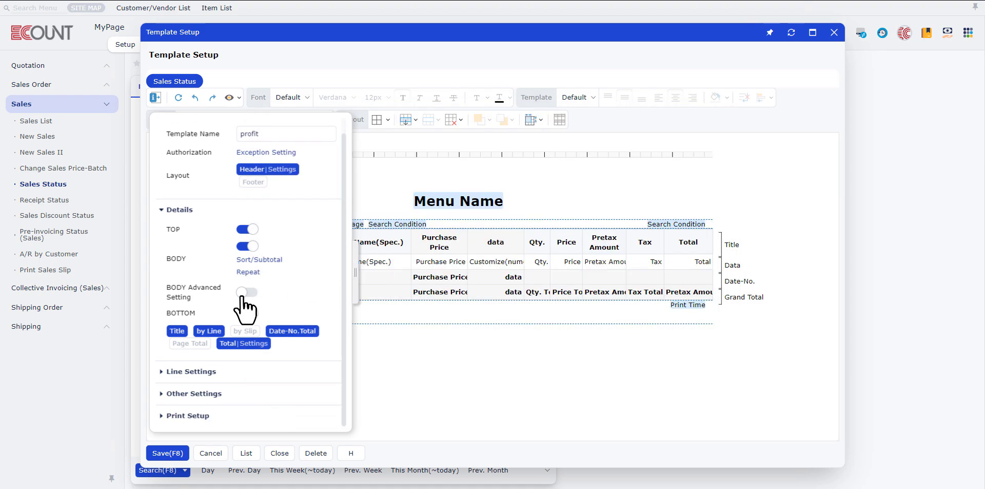
left_click(249, 292)
left_click(391, 256)
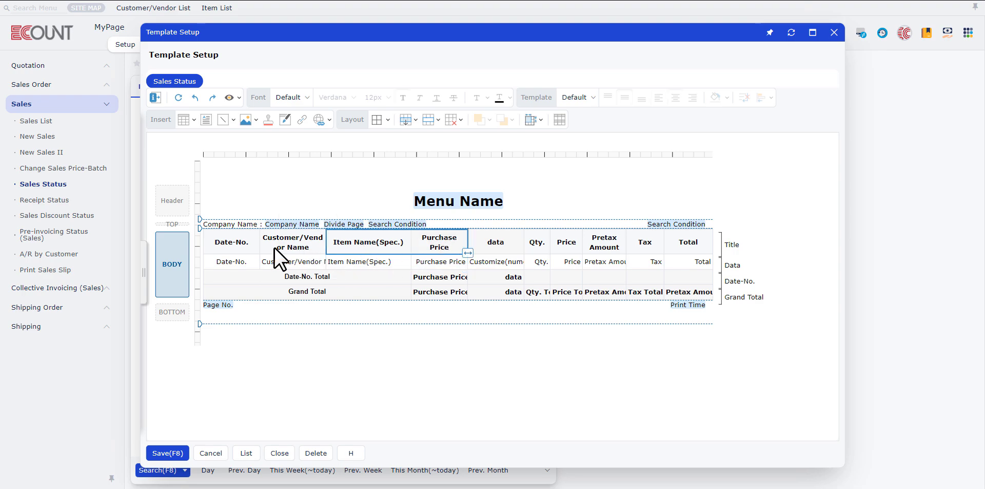
left_click(145, 265)
right_click(422, 247)
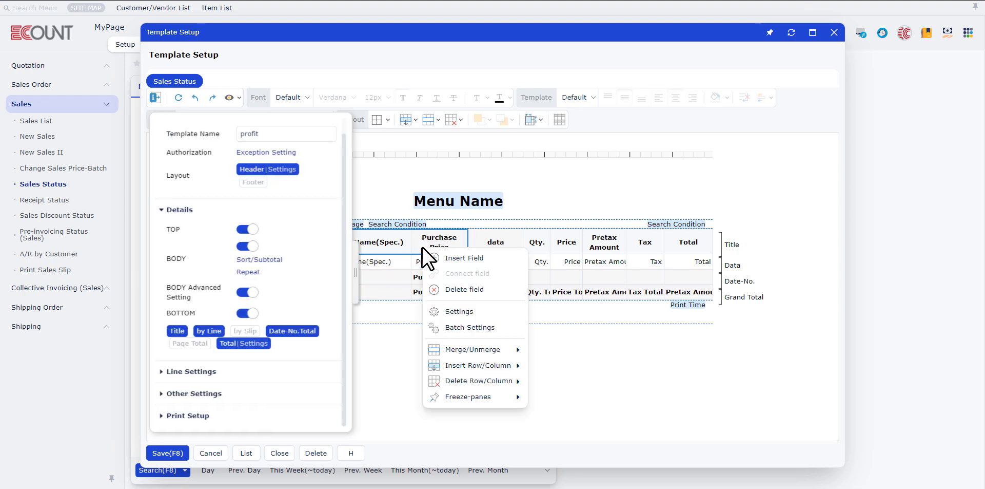
mouse_move(482, 350)
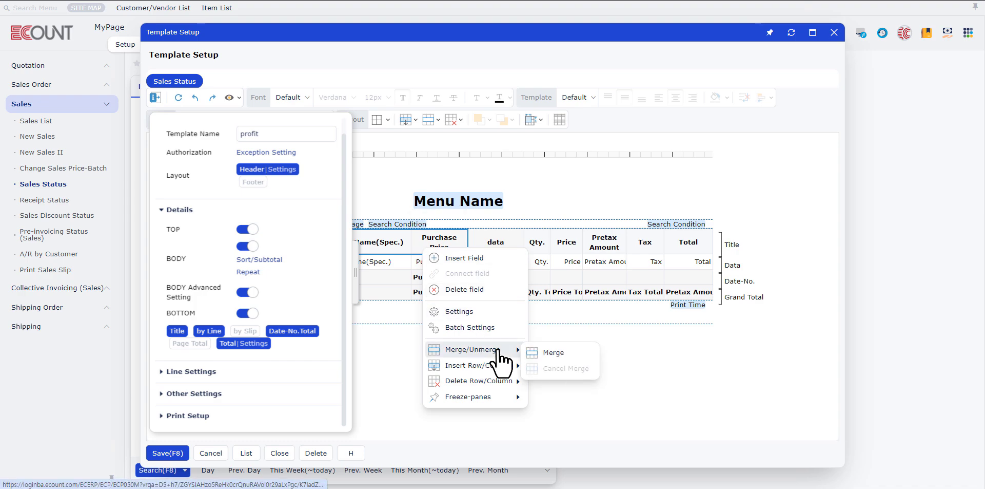
left_click(527, 355)
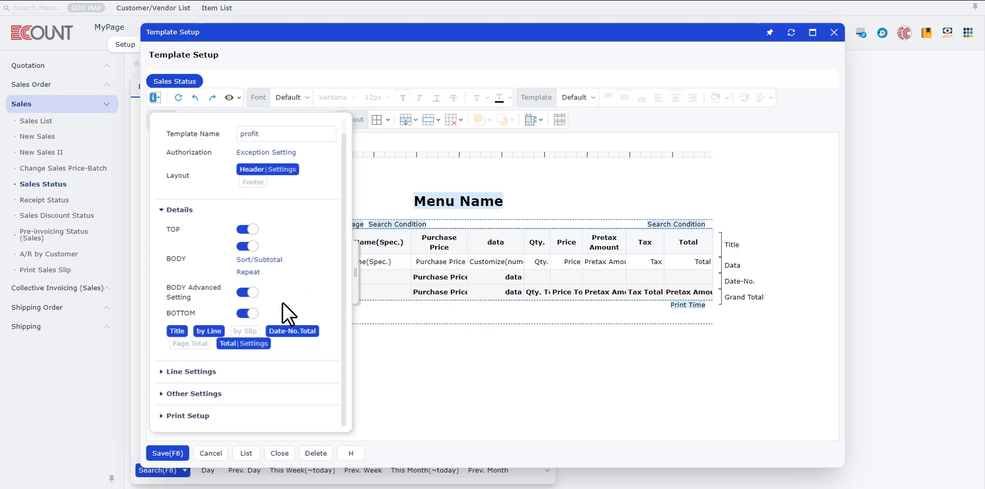
left_click(248, 292)
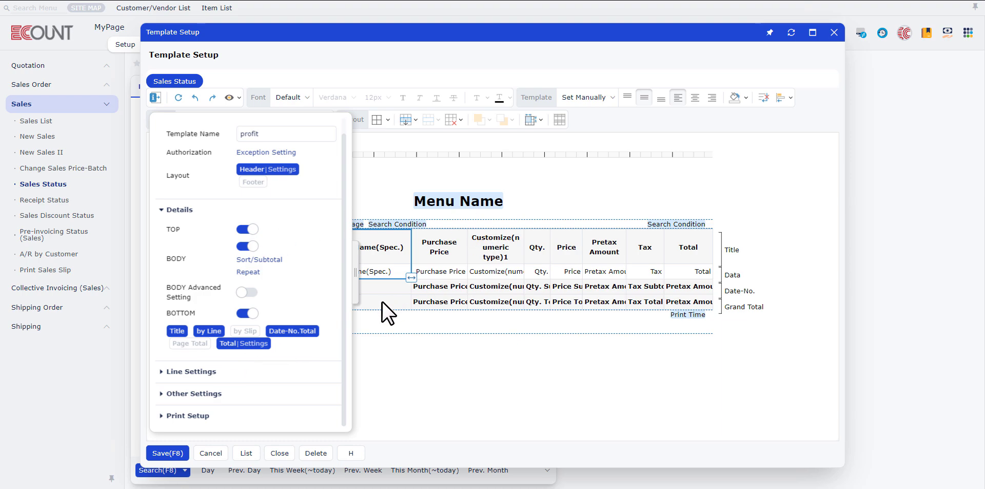
Try adding the by Slip rows to the body table and remove them again, accepting the deletion of their settings.
left_click(246, 330)
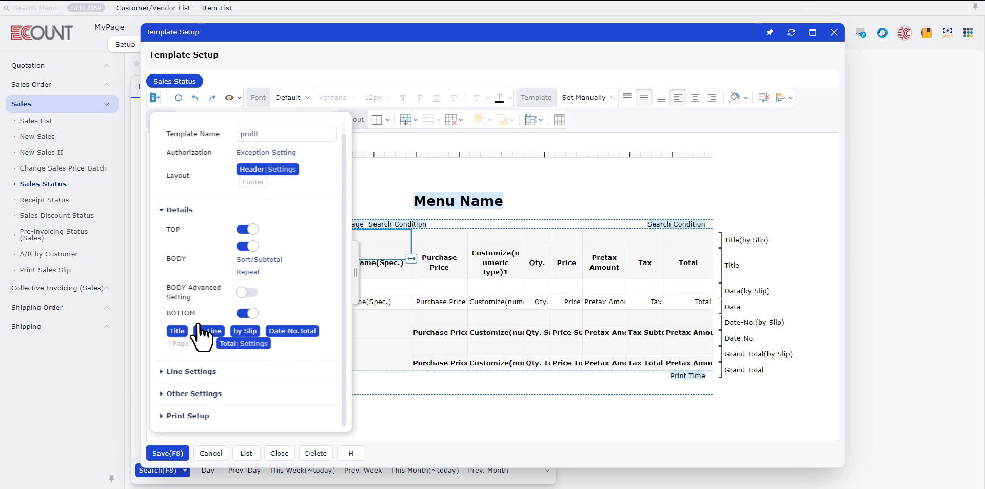
left_click(245, 331)
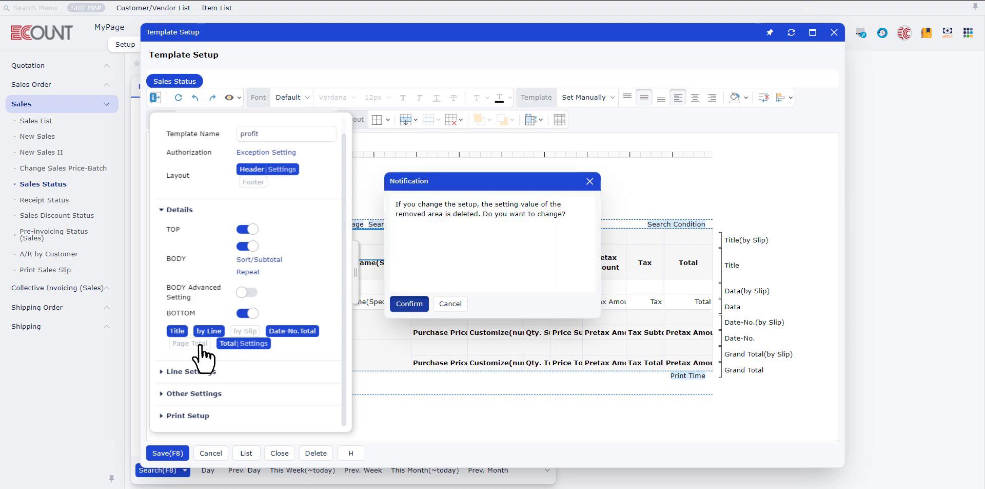
key("Return")
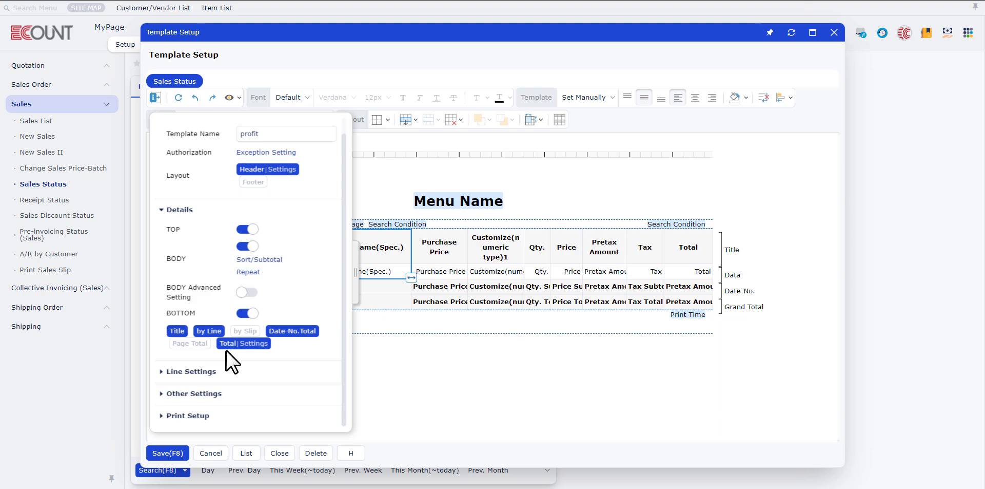
Set Rows per Page to 1 in the template's line settings.
left_click(236, 371)
scroll(239, 329, "down", 1)
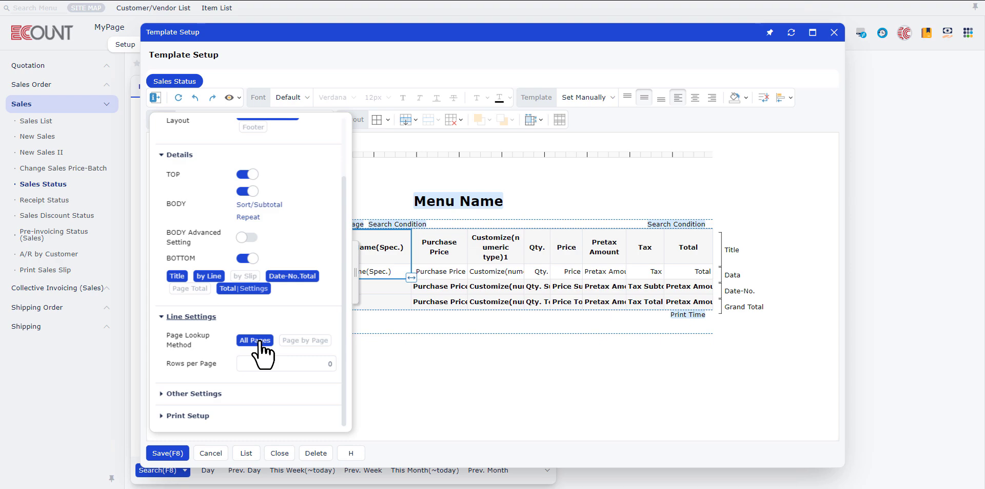
left_click(305, 359)
type("1")
left_click(296, 341)
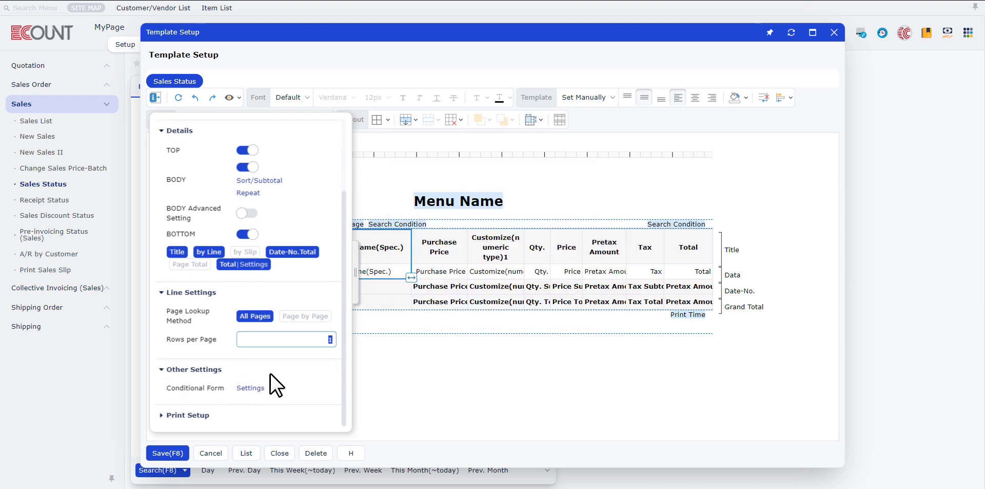
left_click(270, 373)
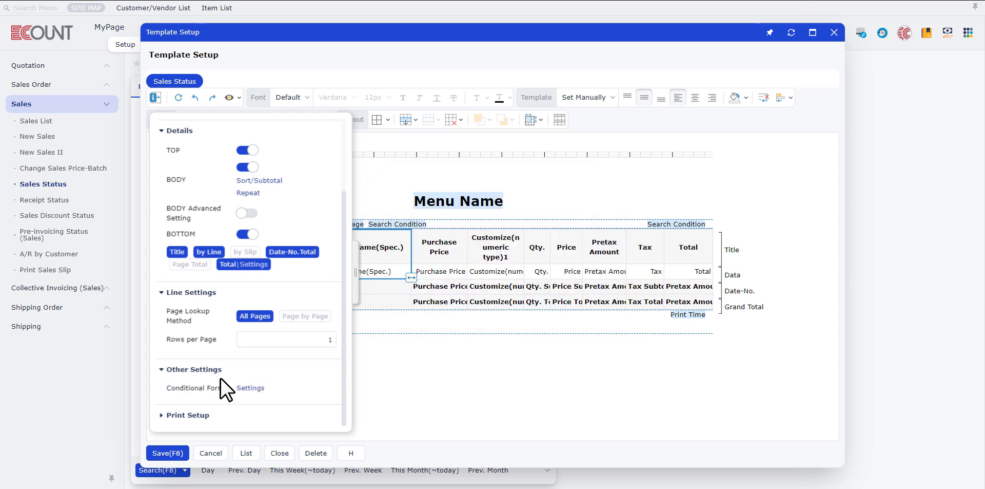
Start a new condition in the template's Conditional Form settings and name it 1.
left_click(250, 389)
left_click(409, 304)
left_click(292, 367)
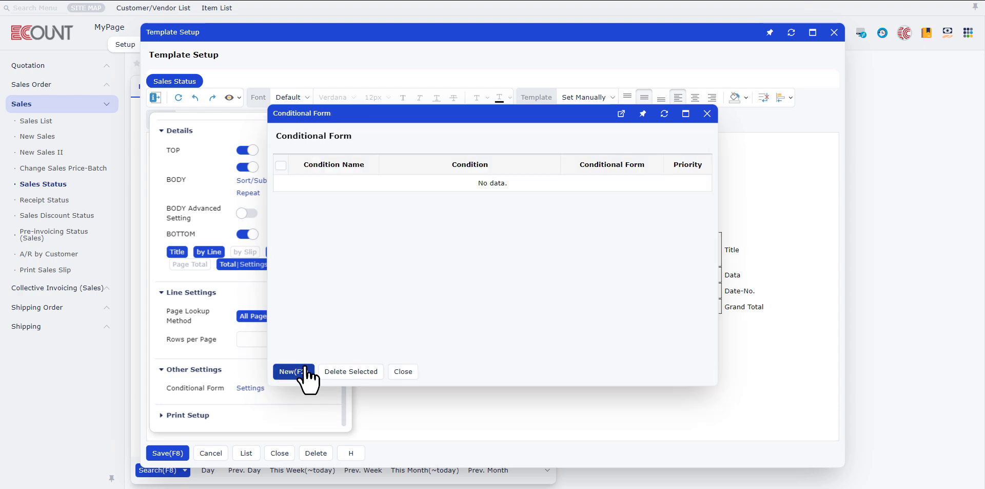
left_click(305, 368)
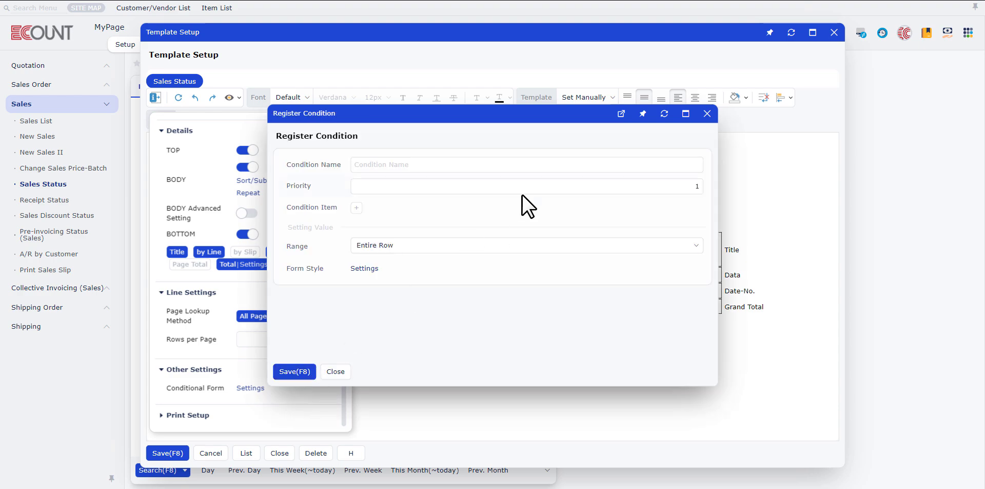
left_click(468, 166)
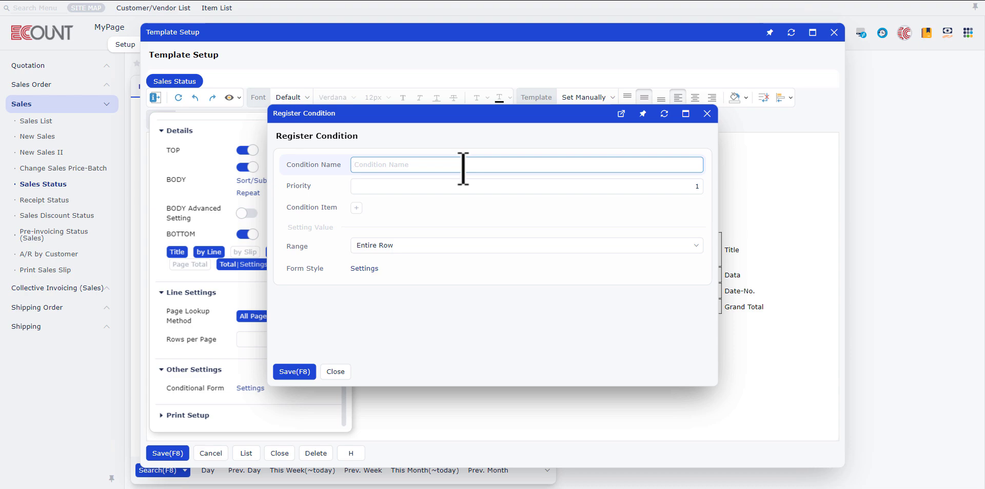
type("1")
Add Location Name as the condition item and set its value to oem.
left_click(355, 207)
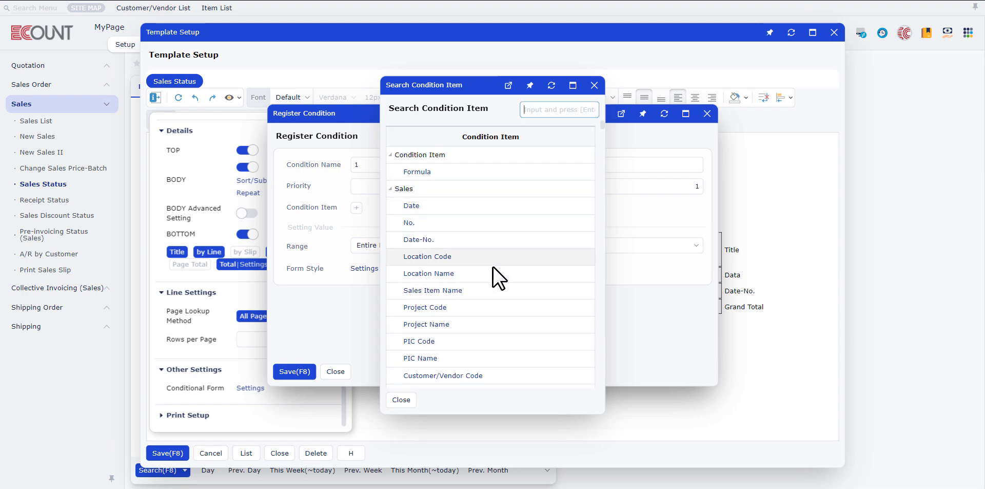
left_click(447, 273)
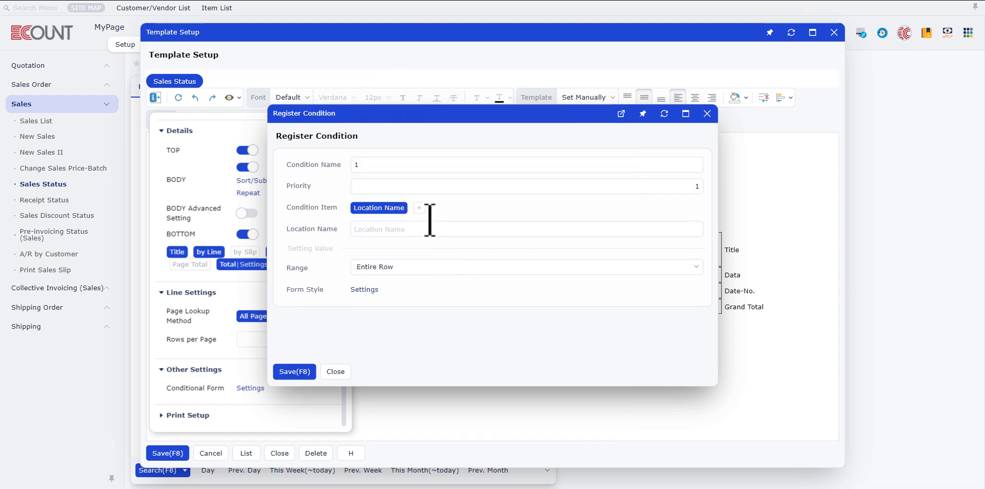
left_click(692, 230)
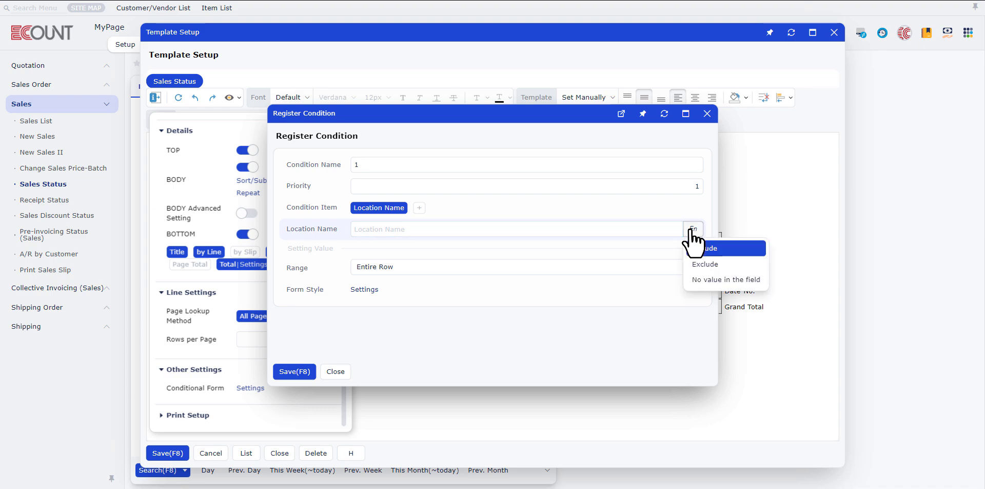
left_click(409, 229)
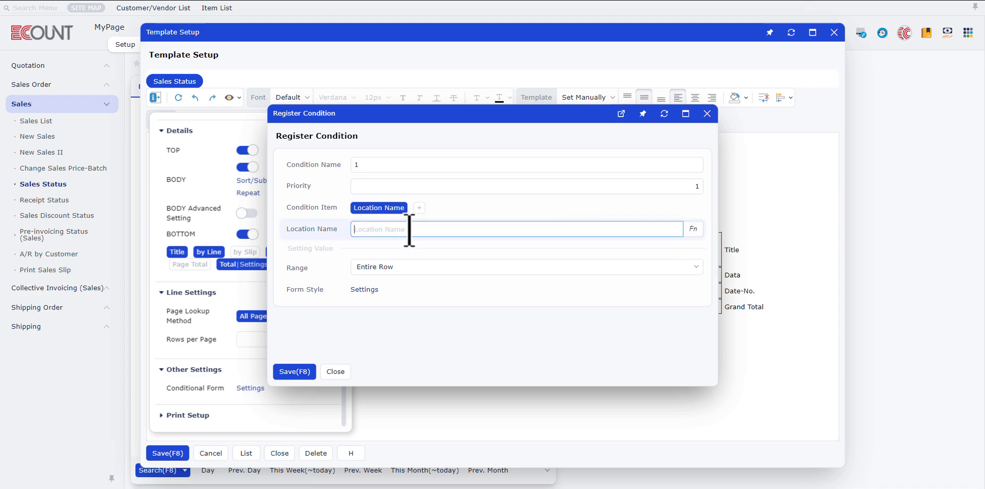
type("oem")
Keep the condition's range at Entire Row, give it an orange Shading form style, and save the condition.
left_click(303, 243)
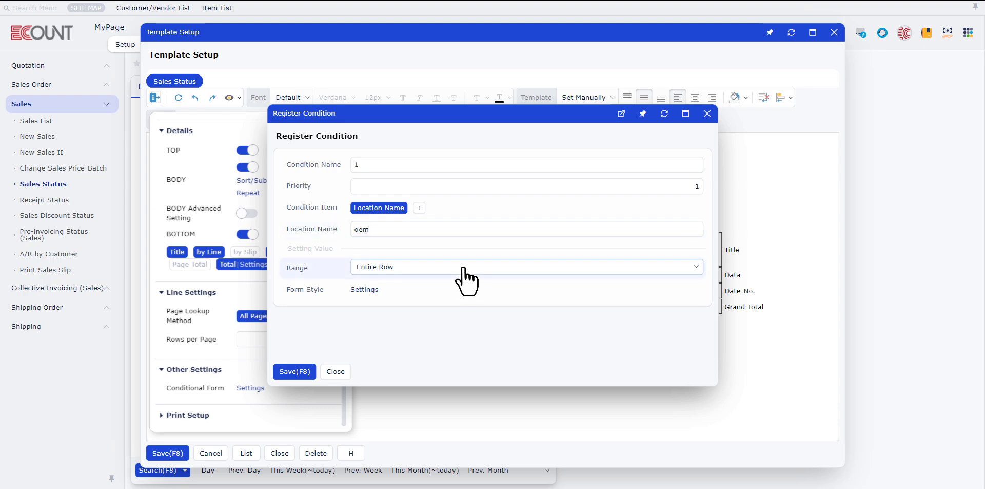
left_click(464, 267)
left_click(350, 264)
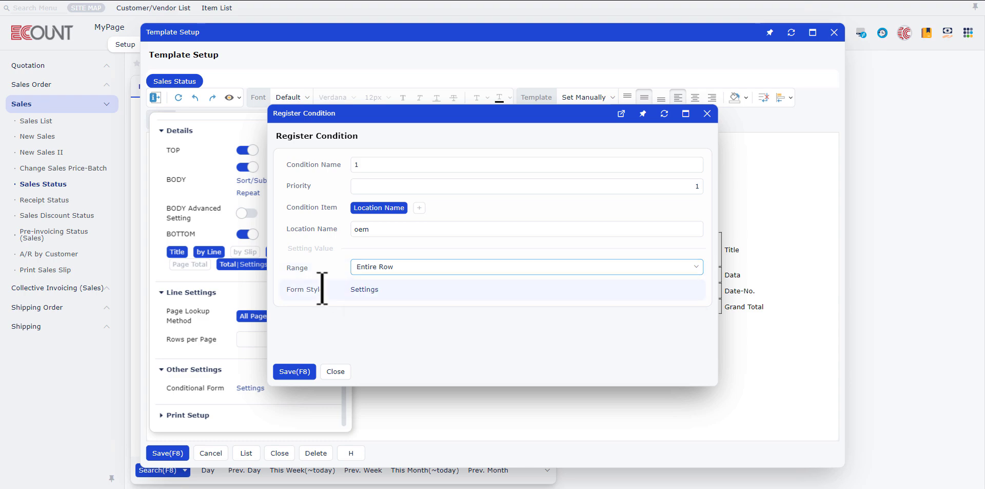
left_click(373, 290)
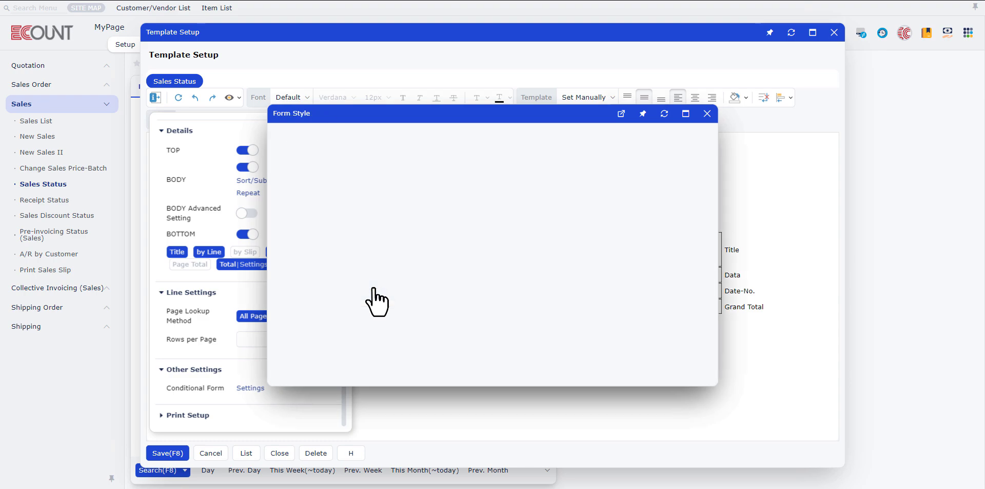
left_click(502, 165)
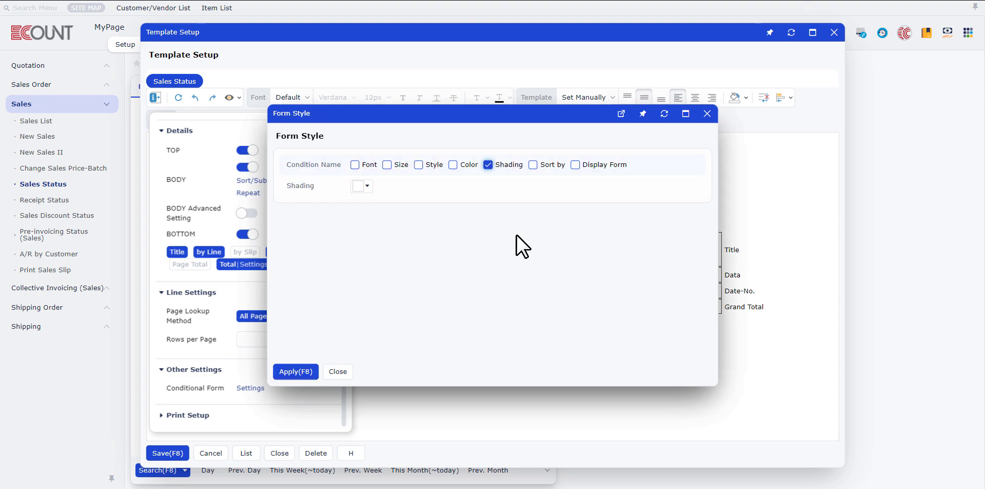
left_click(366, 187)
left_click(393, 254)
left_click(297, 370)
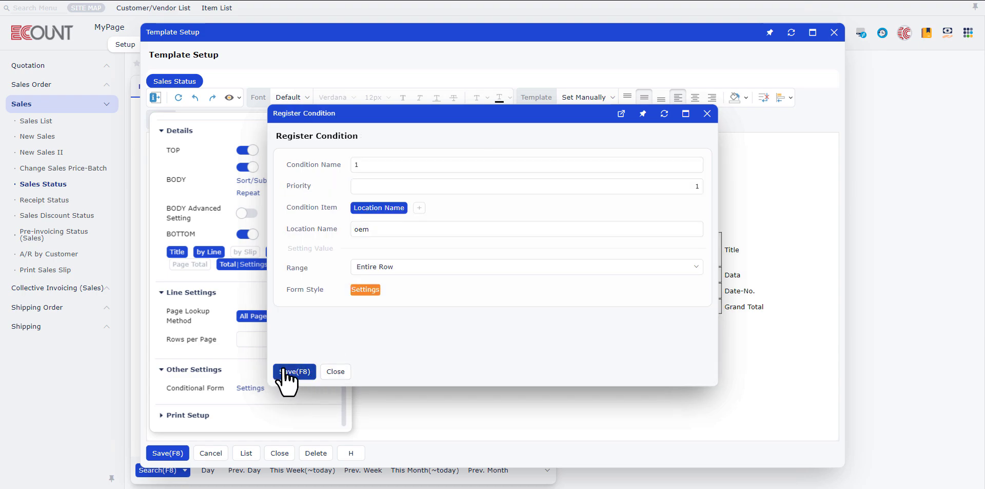
left_click(293, 371)
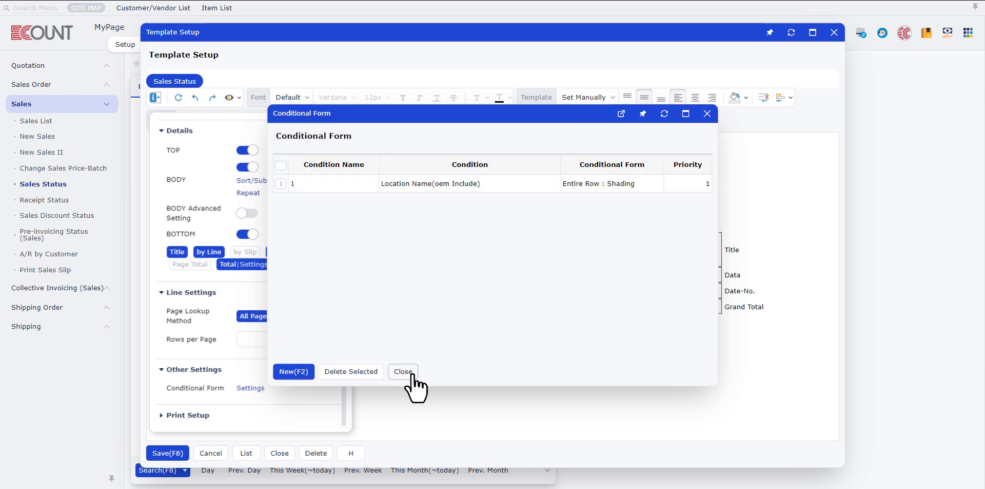
left_click(405, 370)
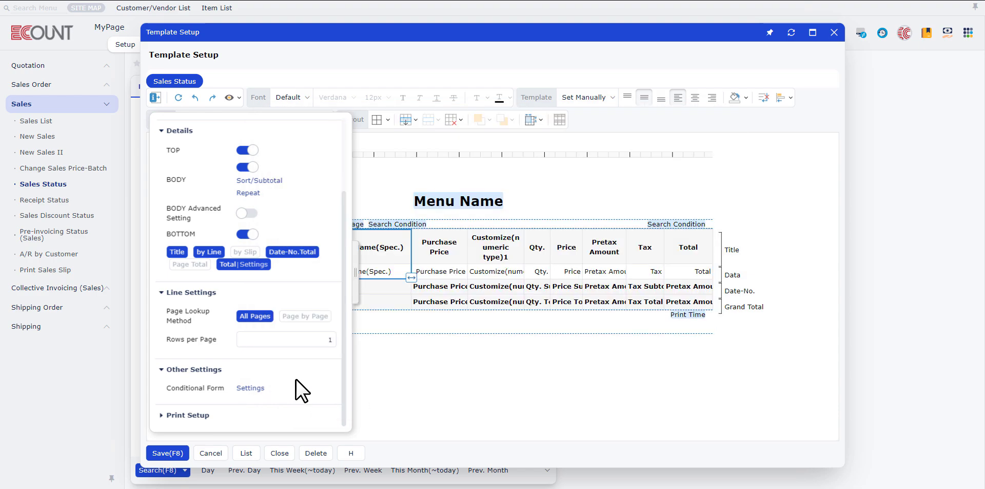
Examine the template's Print Setup options for type, orientation, paper size and margins.
left_click(197, 415)
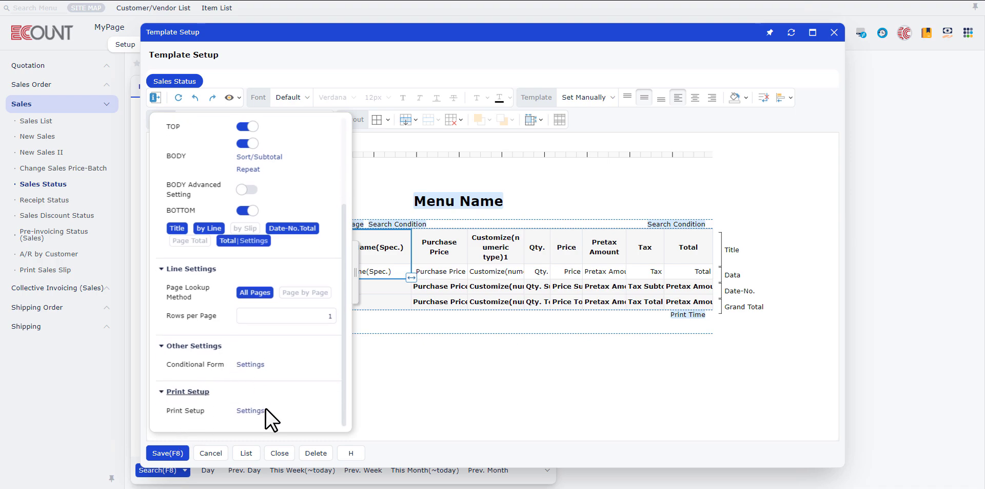
left_click(251, 410)
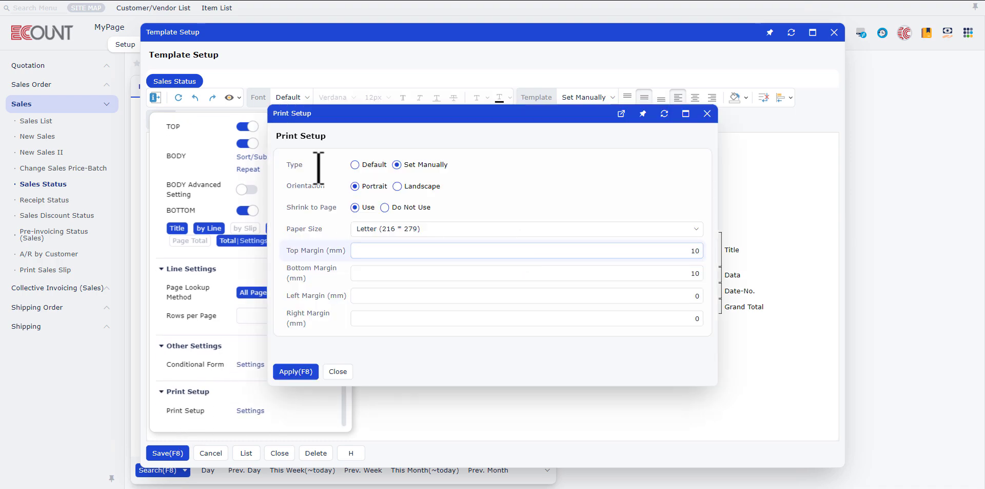
Set Rows per Page to 2, save the template and run the Sales Status search with it.
left_click(285, 313)
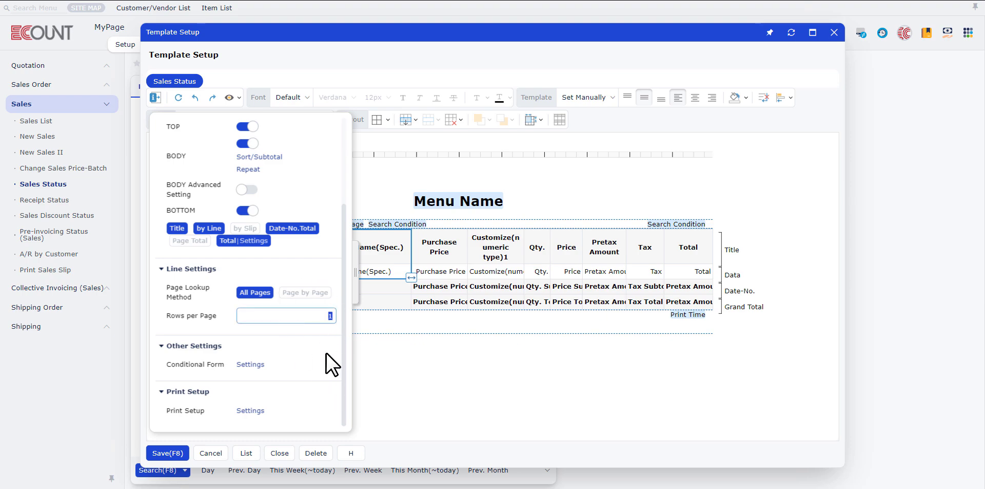
type("2")
left_click(172, 451)
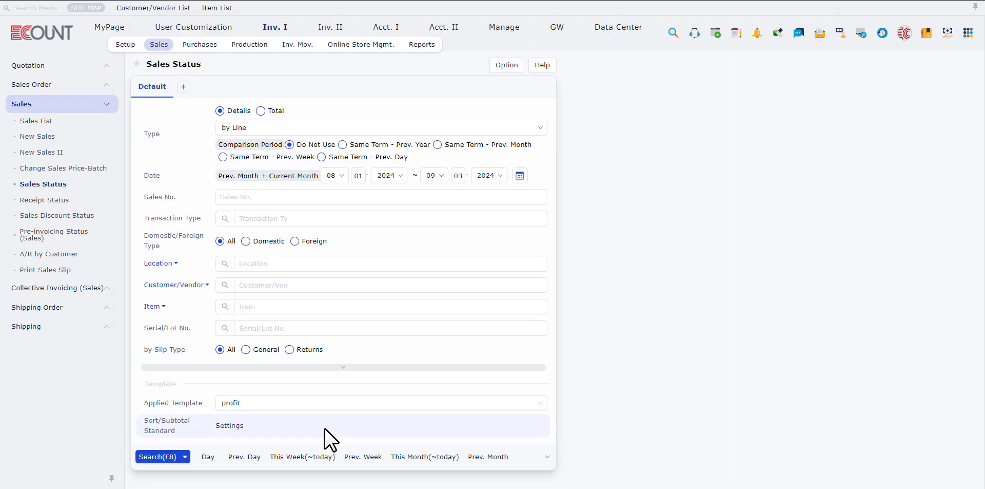
left_click(154, 456)
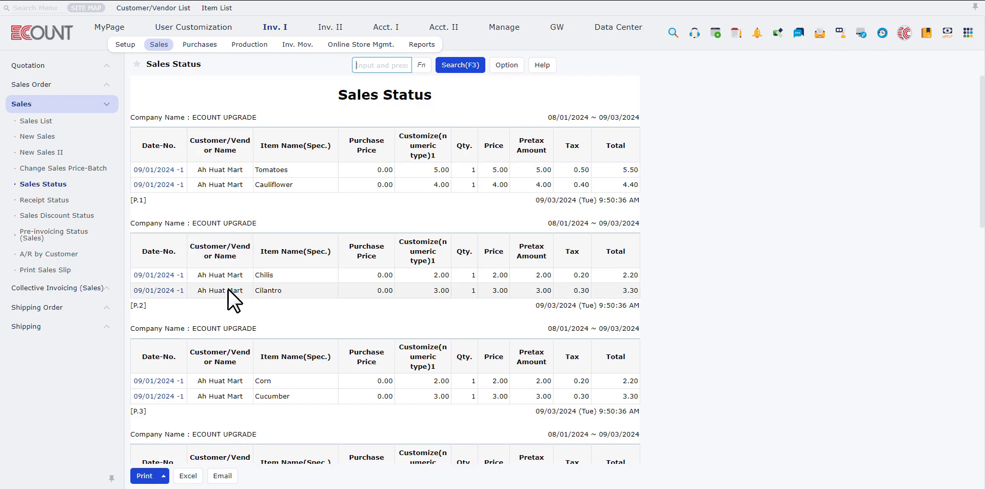
scroll(201, 390, "down", 2)
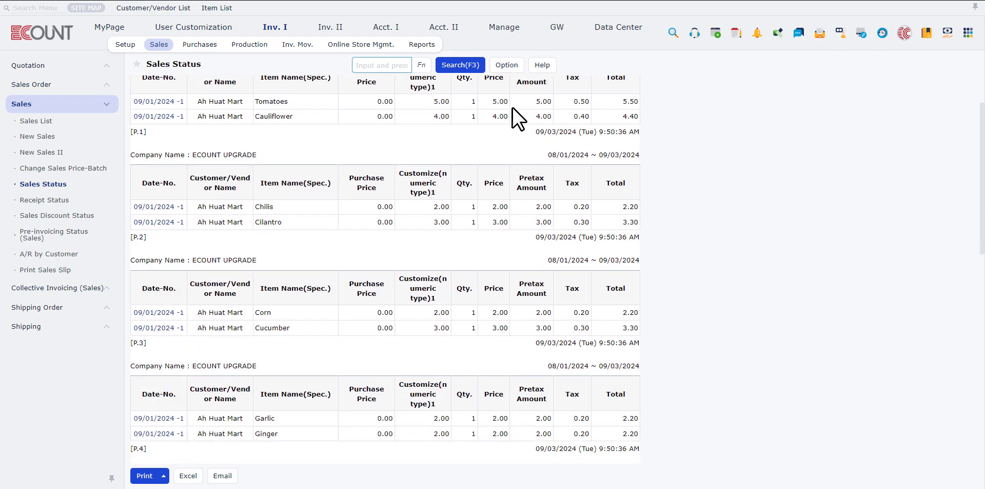
Switch the profit template's Page Lookup Method to Page by Page, accept the change, save, and browse the report to page 3.
left_click(500, 69)
mouse_move(575, 101)
left_click(639, 102)
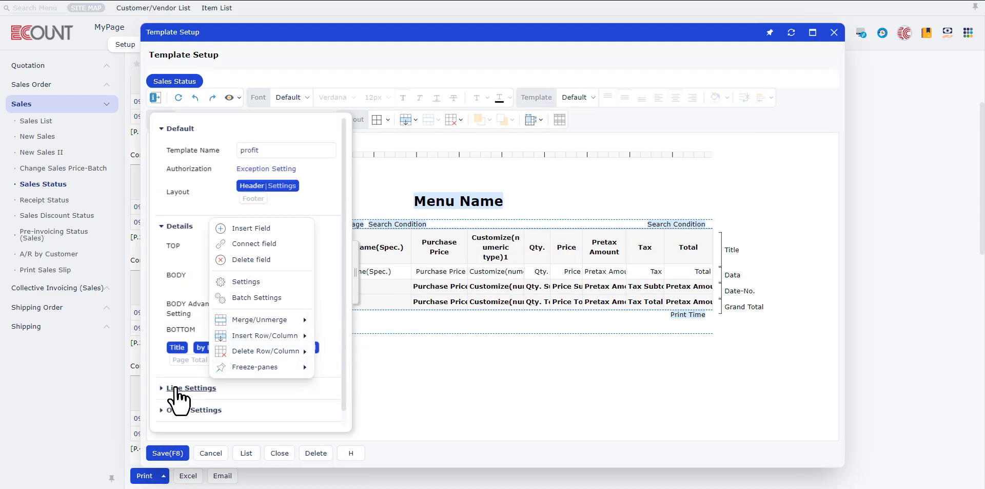
left_click(176, 389)
scroll(231, 333, "down", 2)
left_click(306, 339)
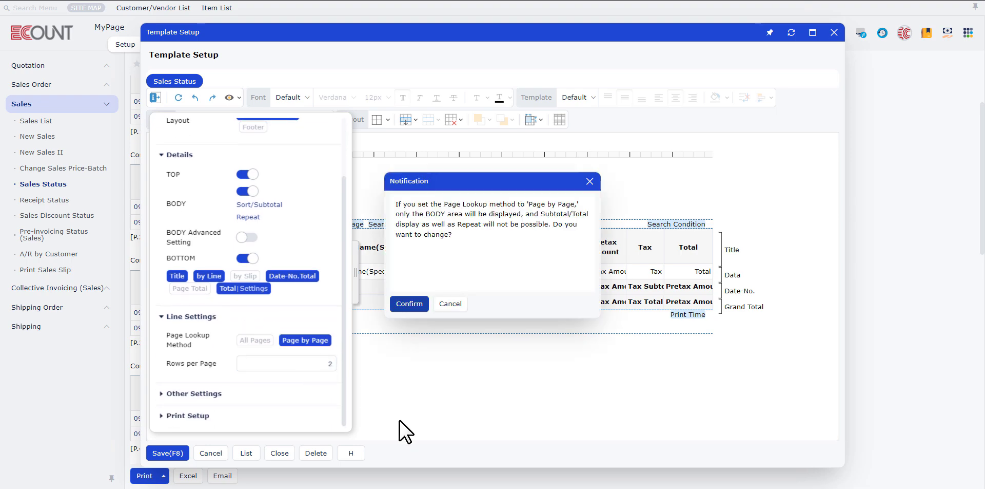
left_click(409, 303)
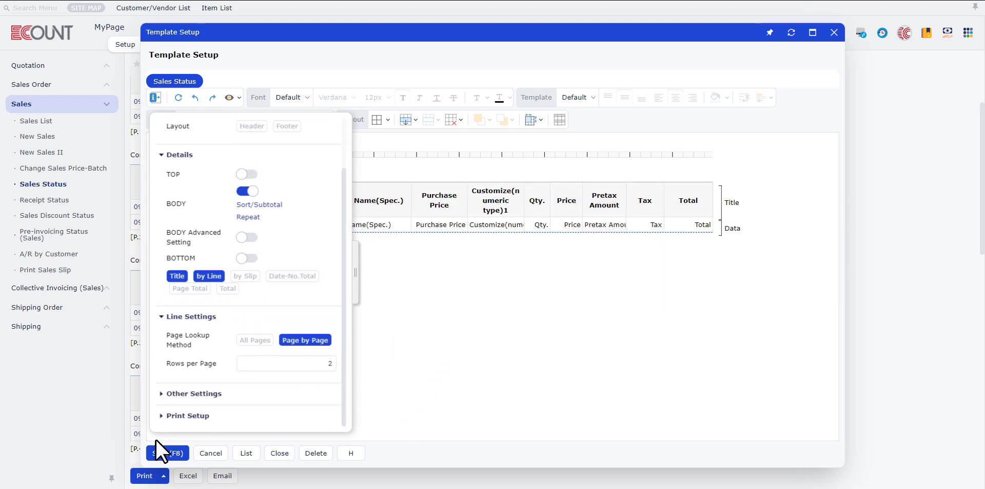
left_click(163, 452)
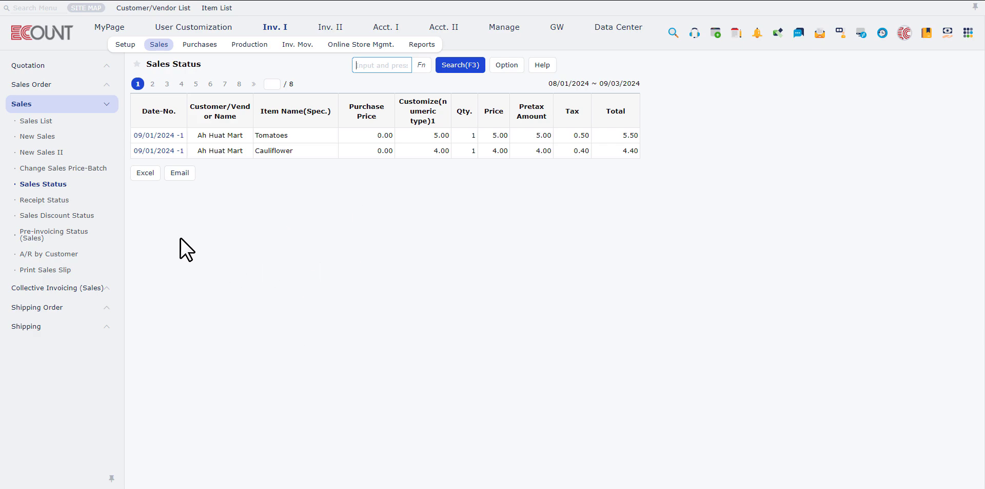
left_click(152, 85)
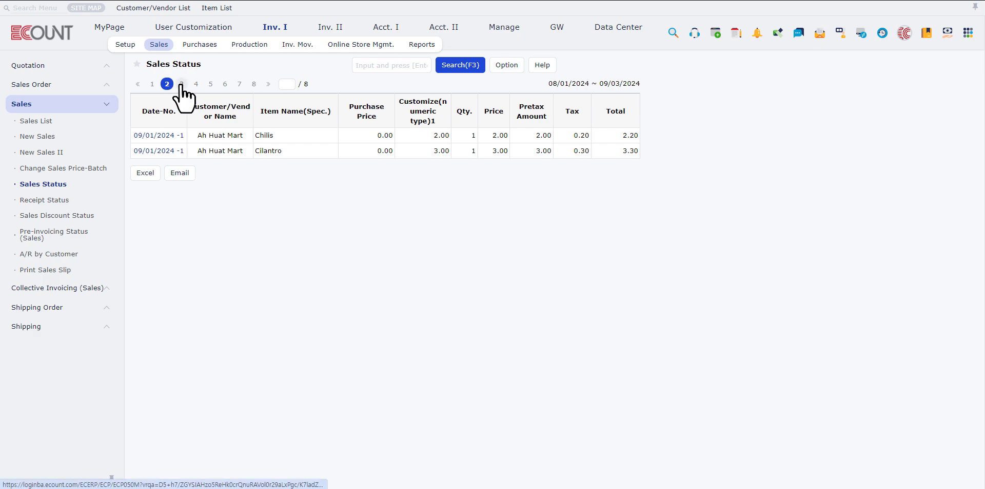
left_click(181, 84)
Set the profit template's Page Lookup Method back to All Pages and save the template.
left_click(506, 65)
mouse_move(524, 103)
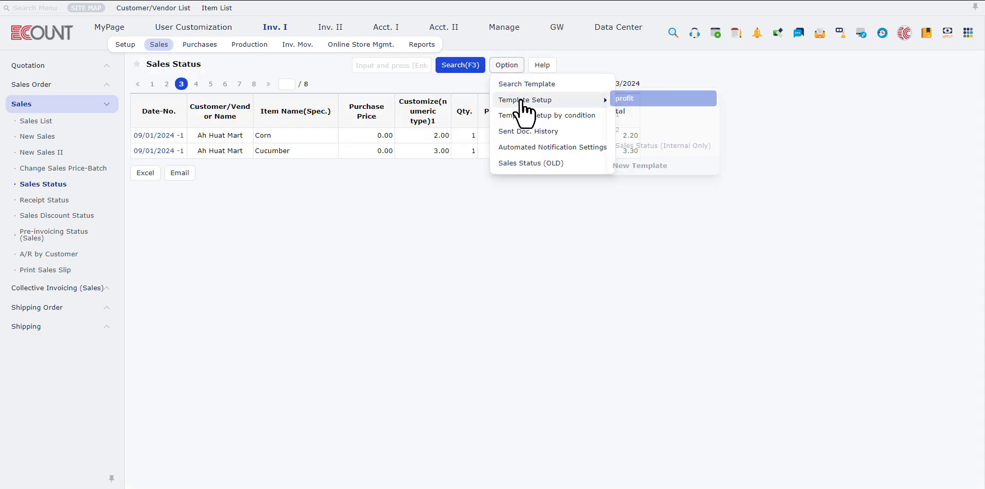
left_click(638, 98)
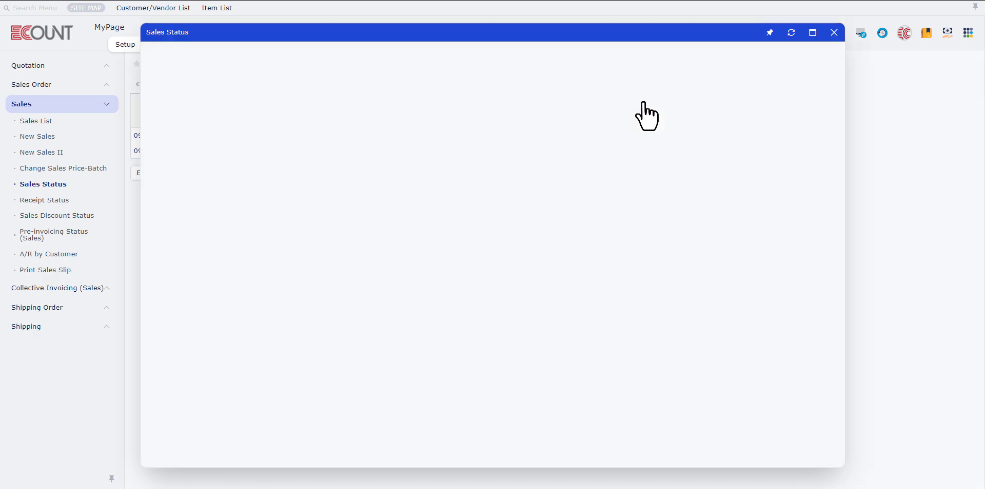
scroll(198, 417, "down", 3)
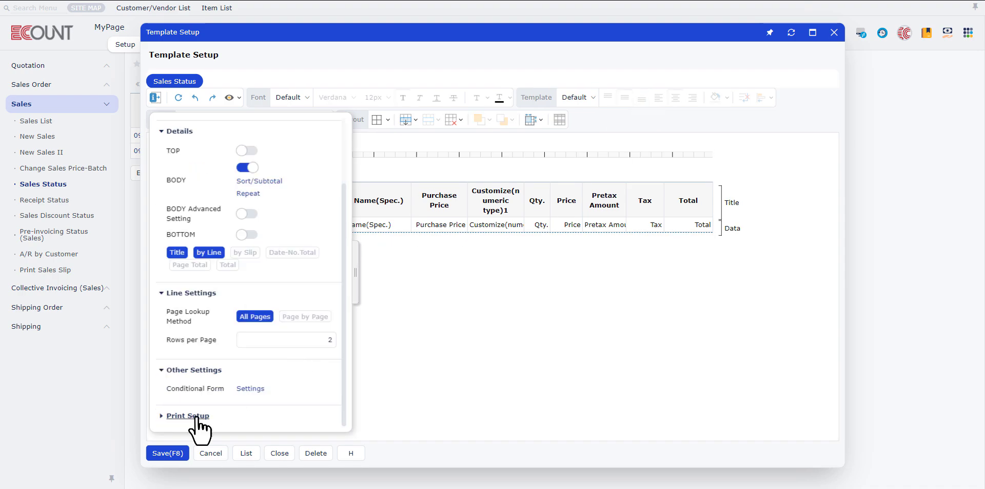
left_click(163, 453)
Open the sales slip of the shaded 09/02/2024 -2 row to check its Location-Out, and close it unchanged.
scroll(310, 307, "down", 3)
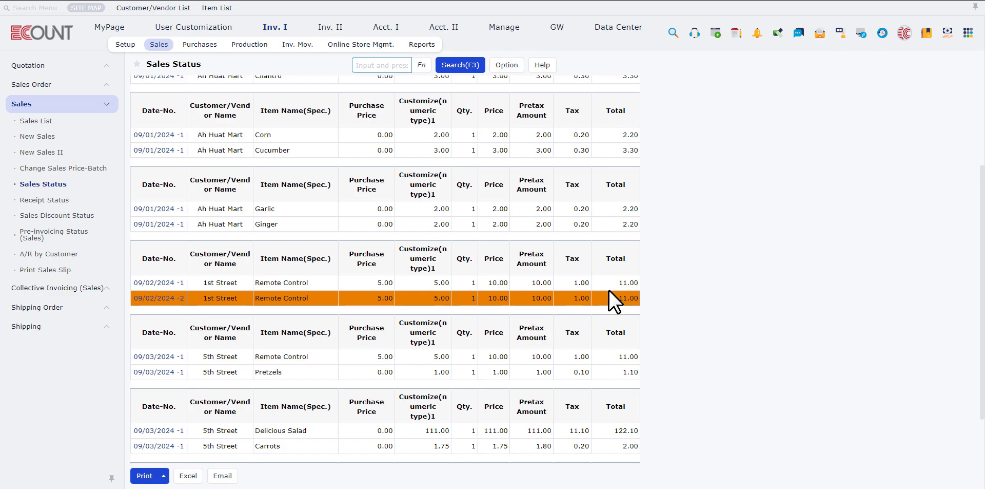
double_click(175, 301)
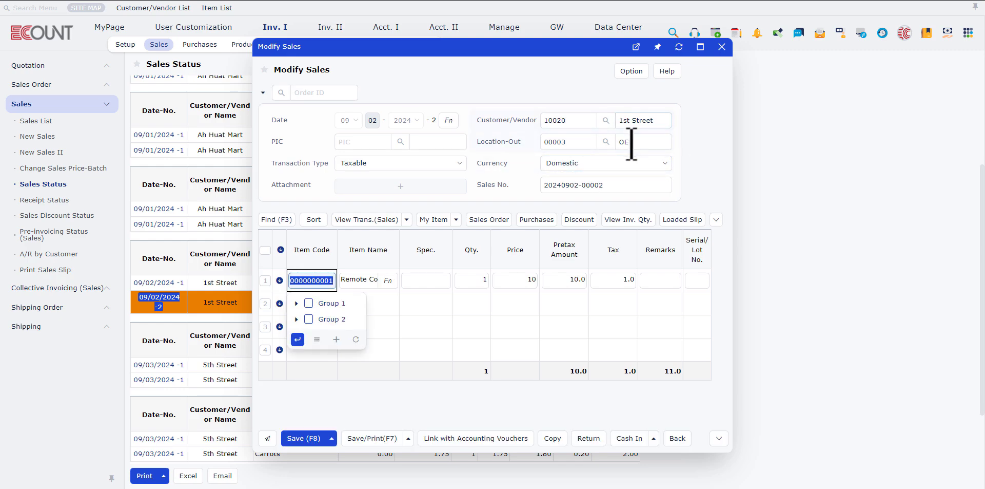
left_click(722, 47)
scroll(616, 302, "down", 2)
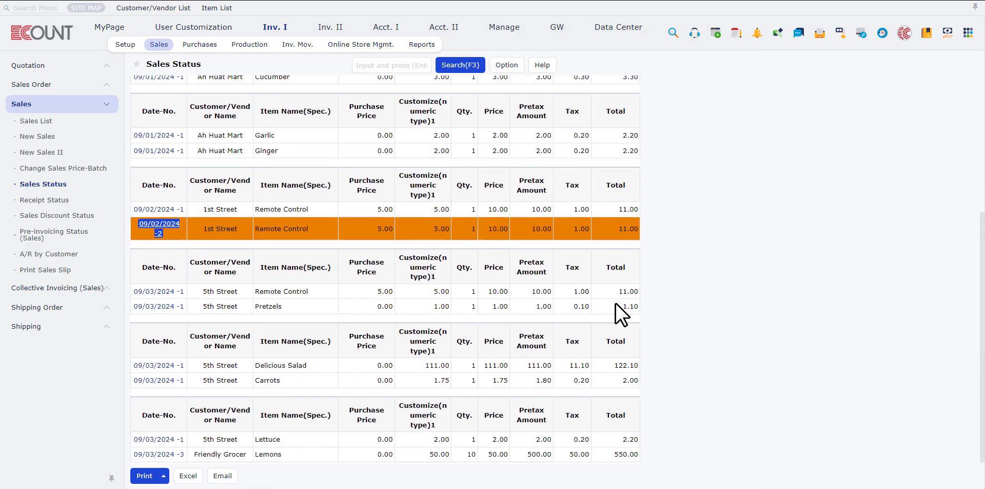
scroll(615, 303, "up", 5)
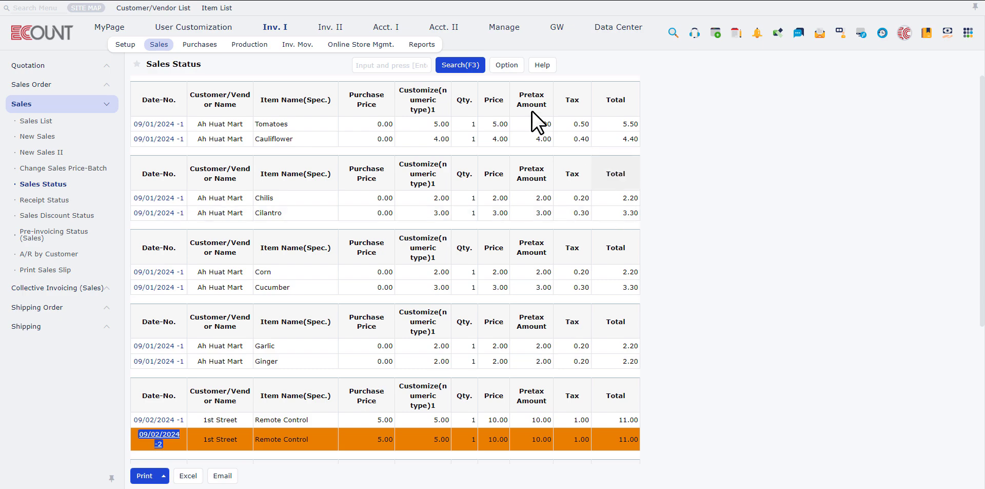
Examine the templates offered under Applied Template in the search conditions without changing the selection.
left_click(462, 65)
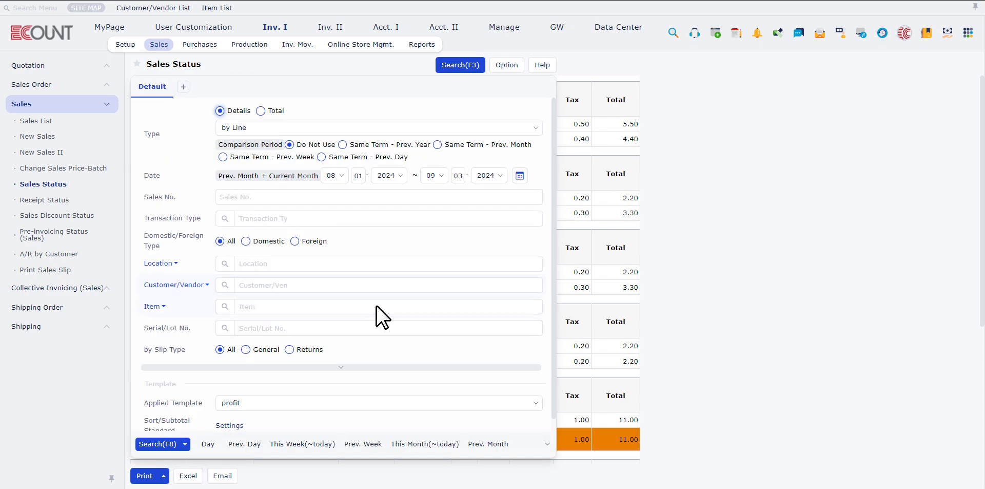
scroll(376, 304, "down", 1)
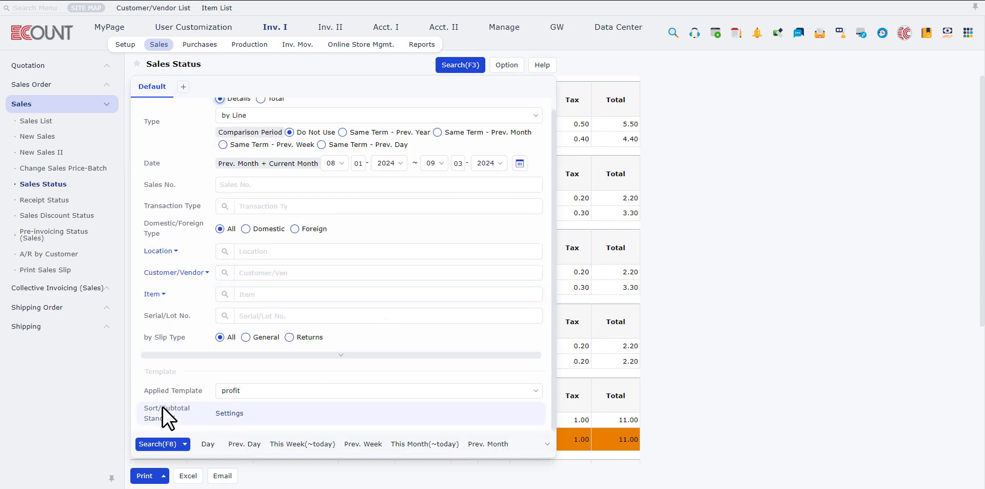
left_click(263, 395)
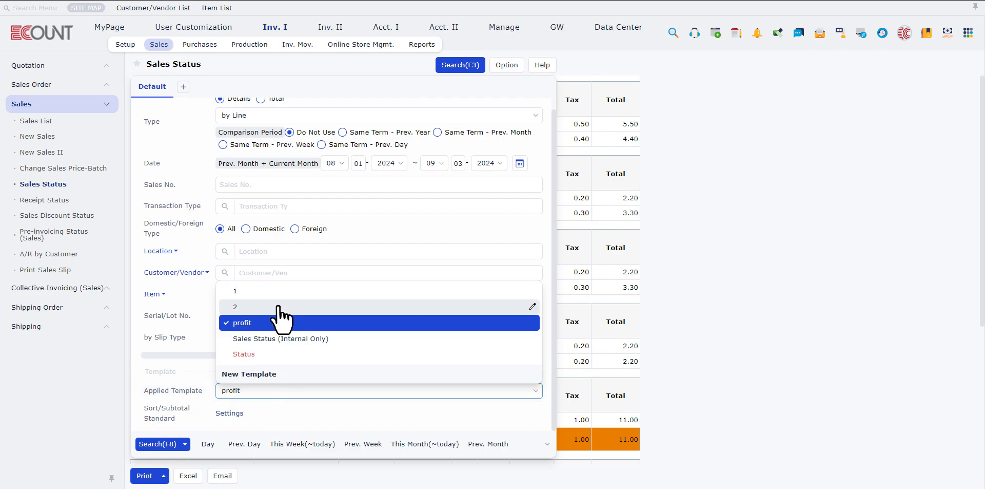
left_click(460, 65)
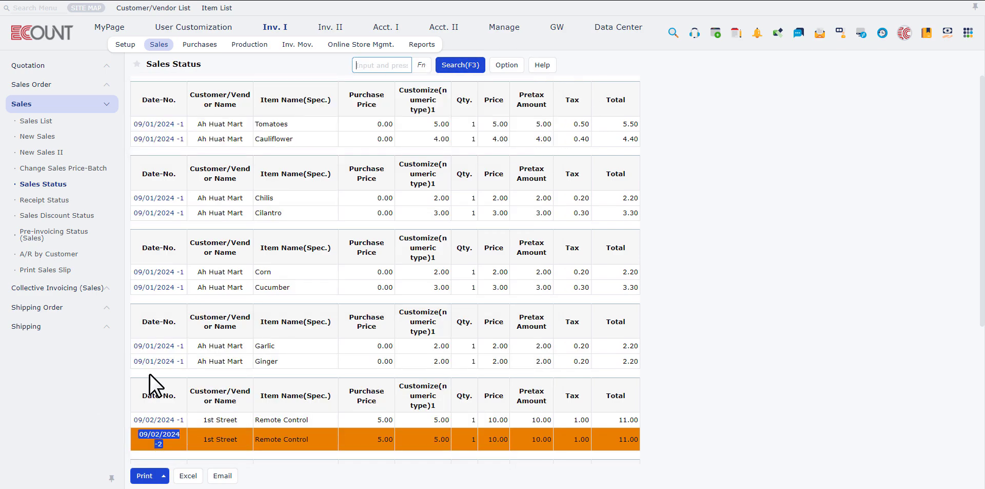